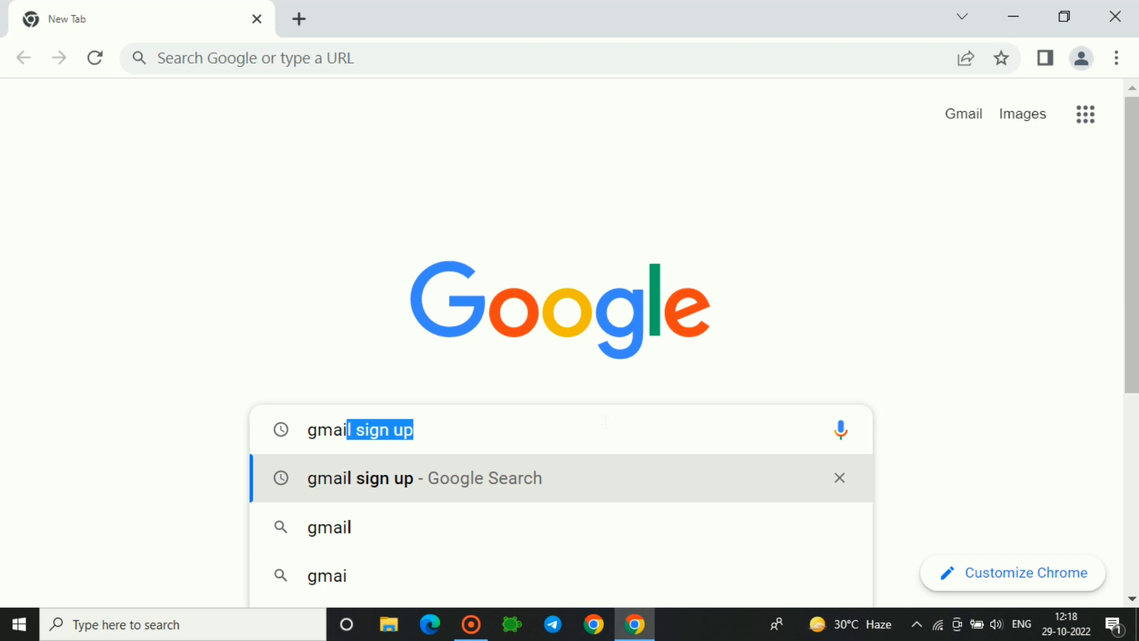
- Search Google for 'gmail sign up' and zoom the results to show the 'Create a' sitelink
{"action": "type", "text": "sign"}
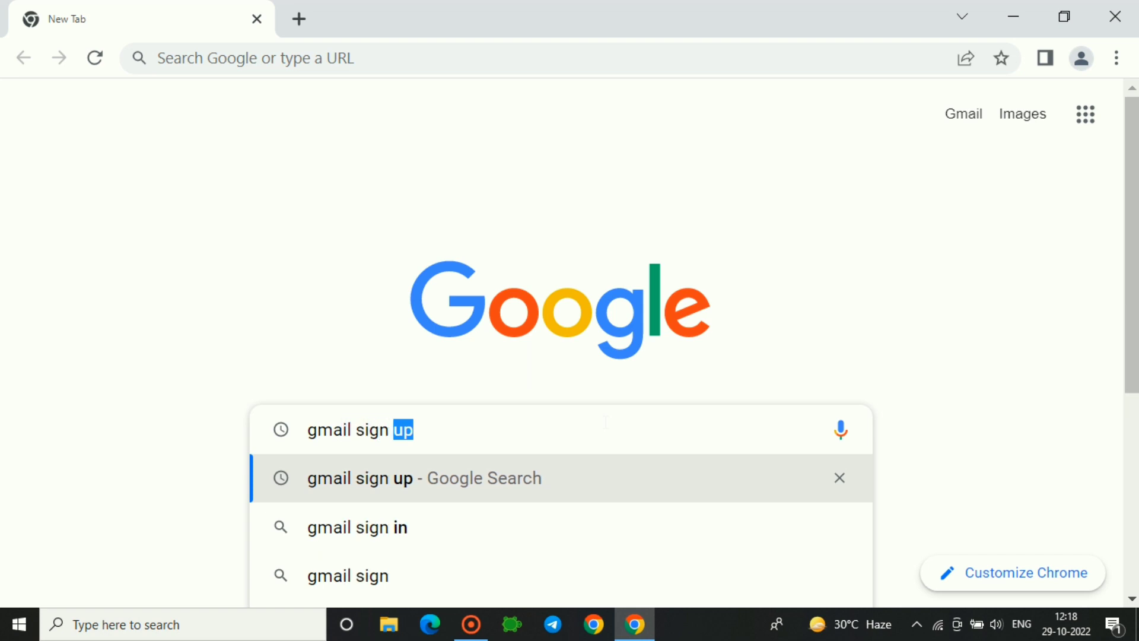
{"action": "type", "text": " up"}
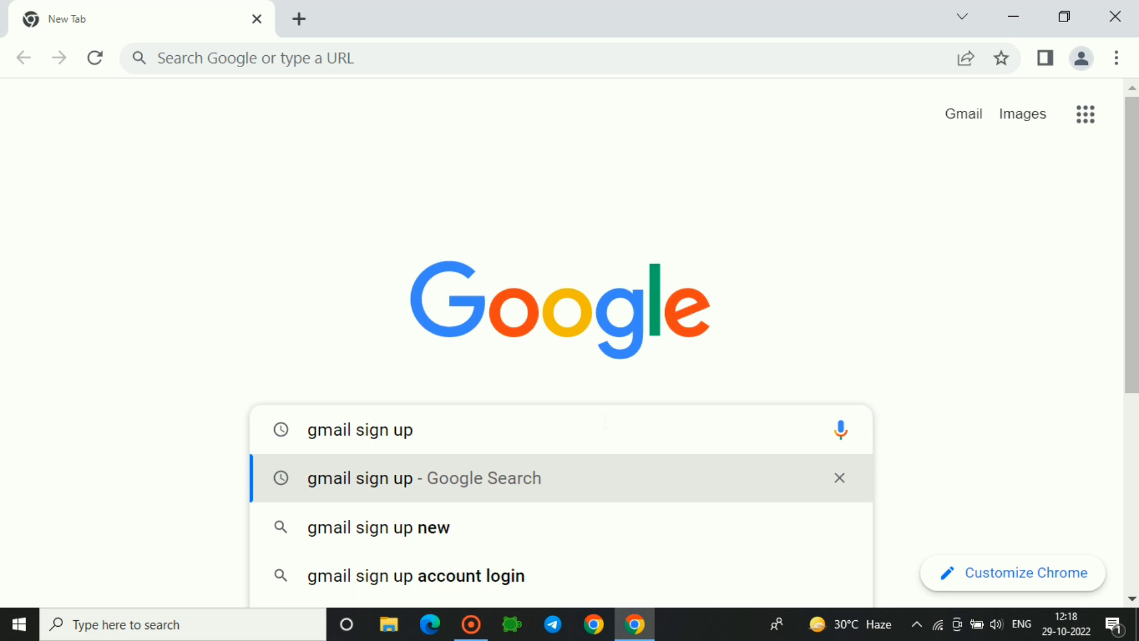
{"action": "key", "text": "Return"}
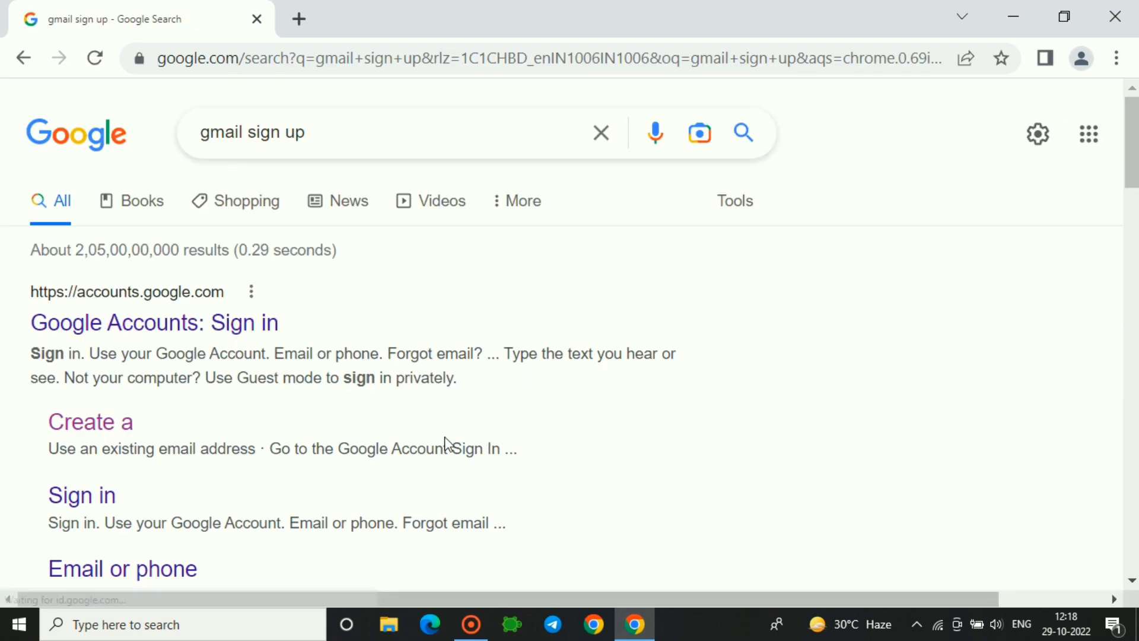
{"action": "key", "text": "ctrl+plus"}
{"action": "key", "text": "ctrl+plus"}
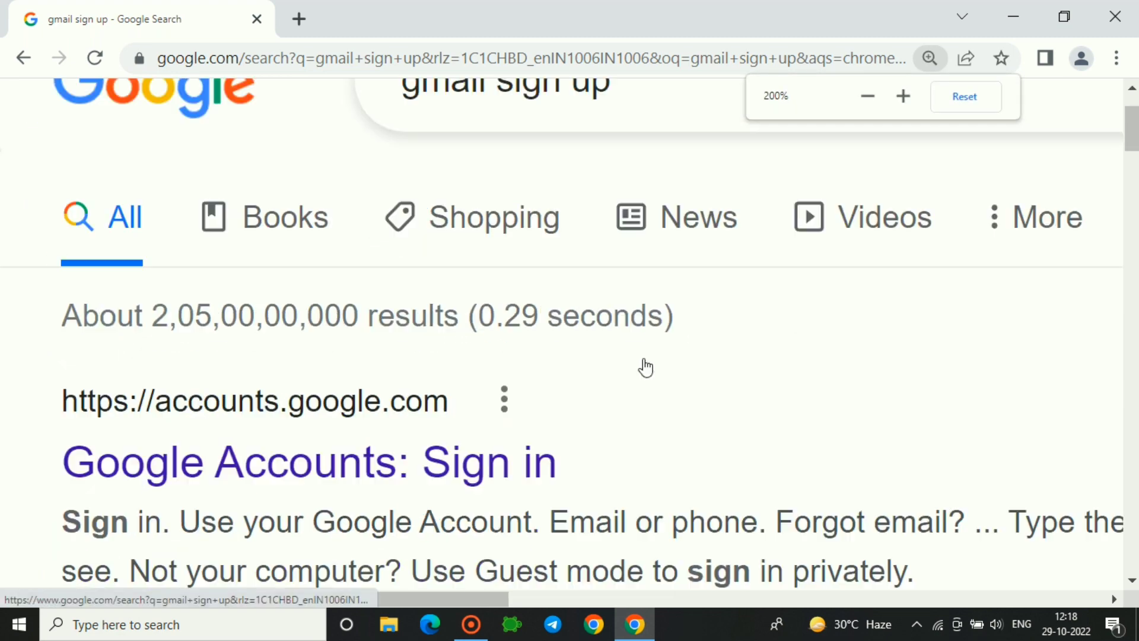
{"action": "scroll", "coordinate": [646, 368], "scroll_direction": "down", "scroll_amount": 4}
{"action": "scroll", "coordinate": [644, 366], "scroll_direction": "up", "scroll_amount": 3}
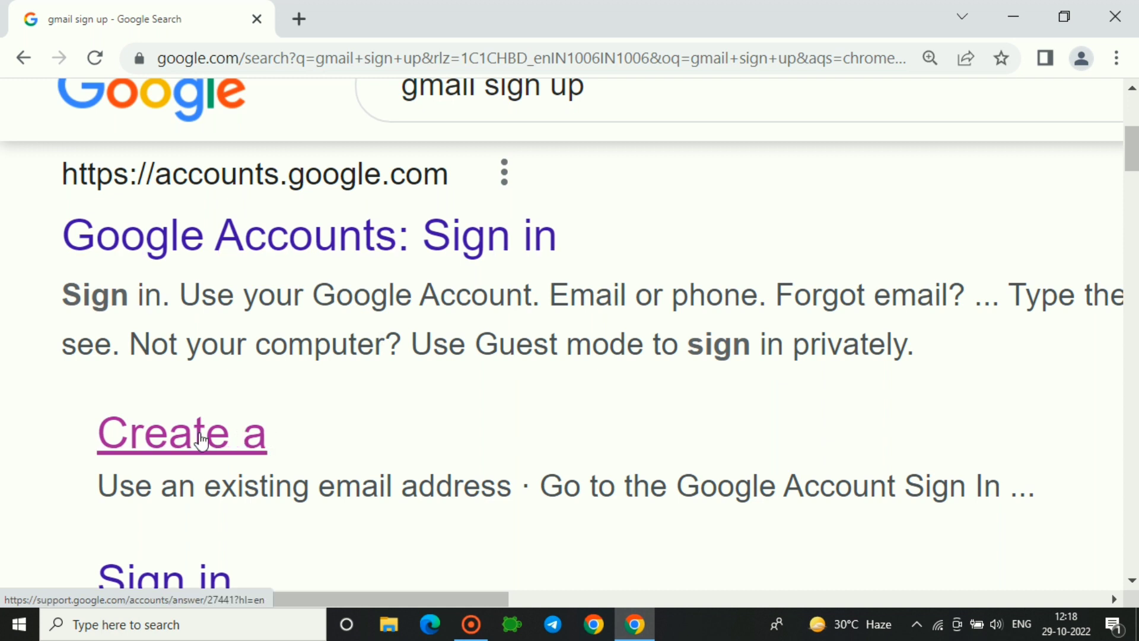
- Open the Create a Google Account help article and choose 'For myself' to start sign-up
{"action": "left_click", "coordinate": [252, 443]}
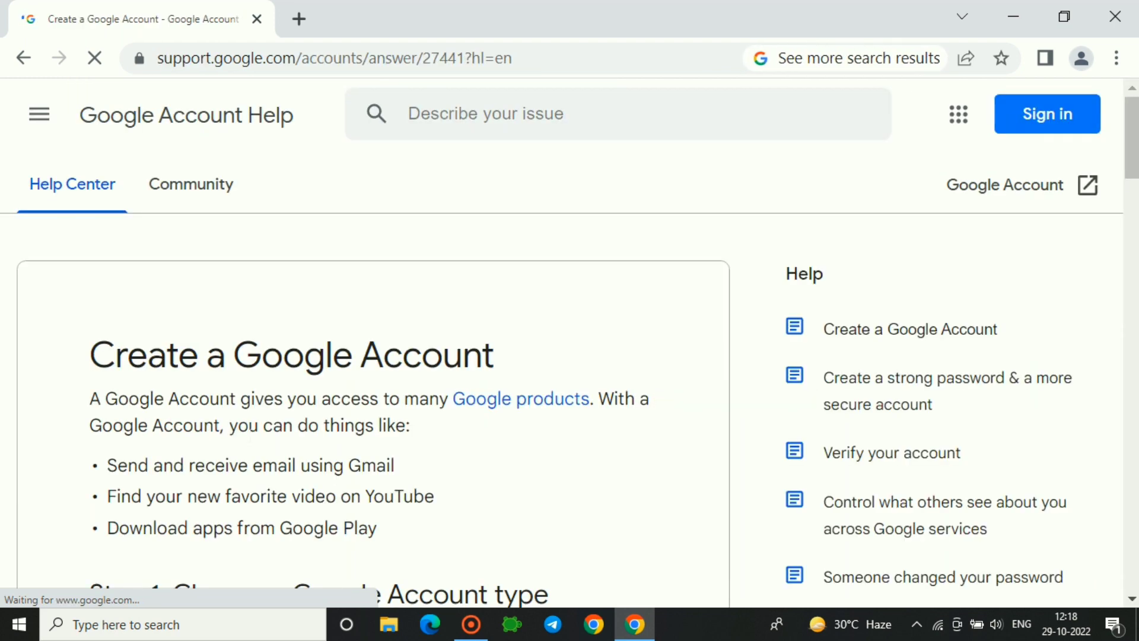
{"action": "scroll", "coordinate": [293, 386], "scroll_direction": "down", "scroll_amount": 3}
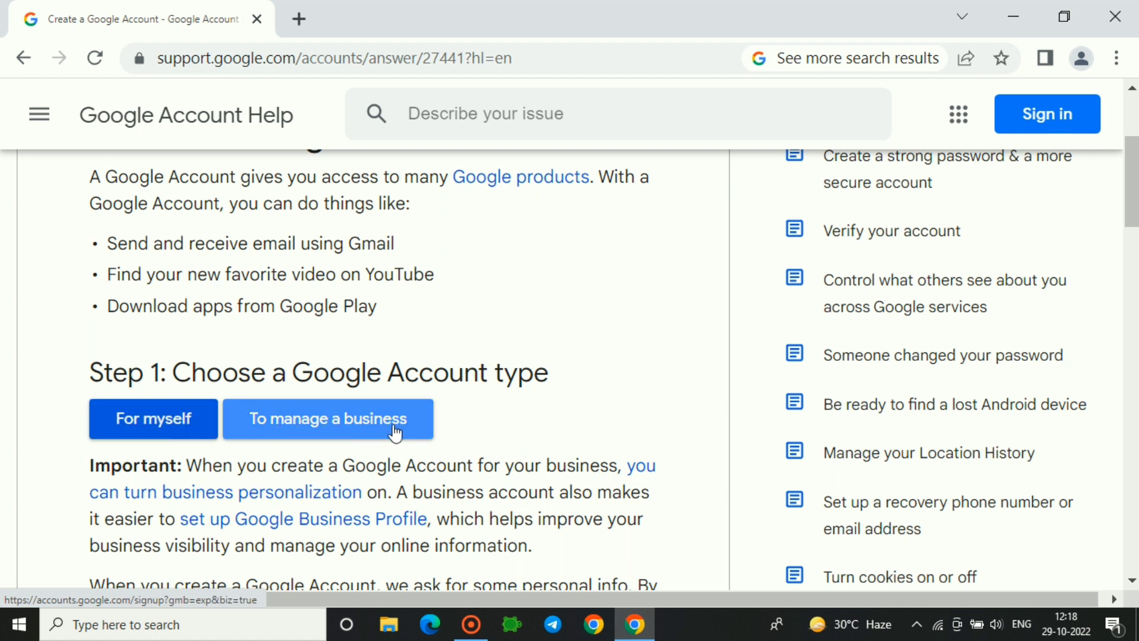
{"action": "left_click", "coordinate": [147, 425]}
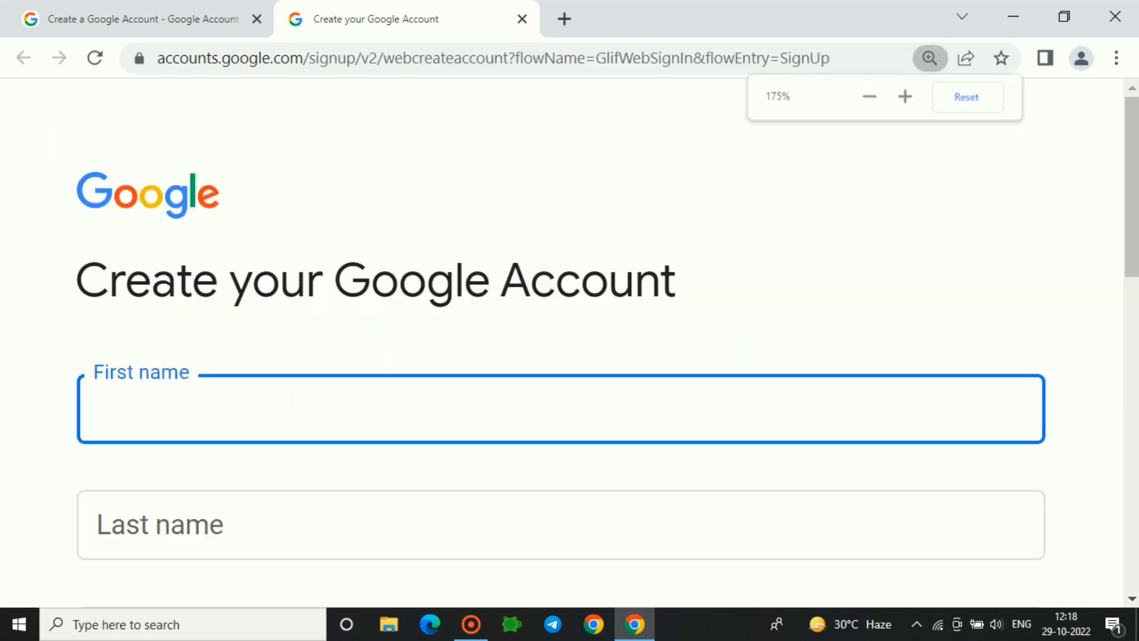
- Zoom out and enter the first name, last name and a proposed Gmail username
{"action": "key", "text": "ctrl+minus"}
{"action": "key", "text": "ctrl+minus"}
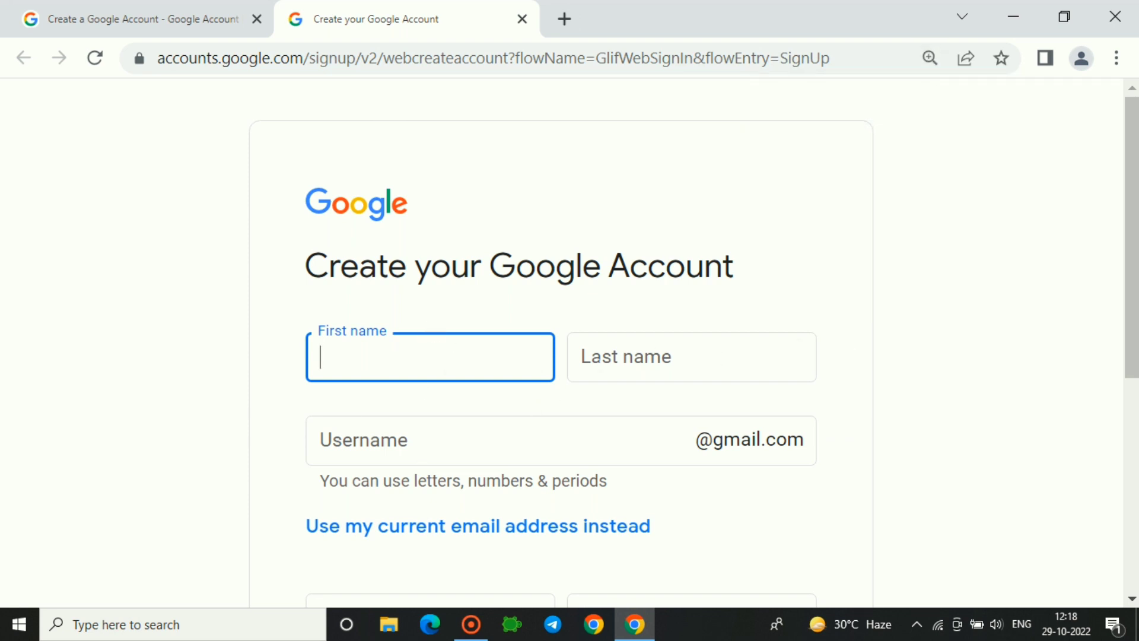
{"action": "scroll", "coordinate": [479, 445], "scroll_direction": "down", "scroll_amount": 5}
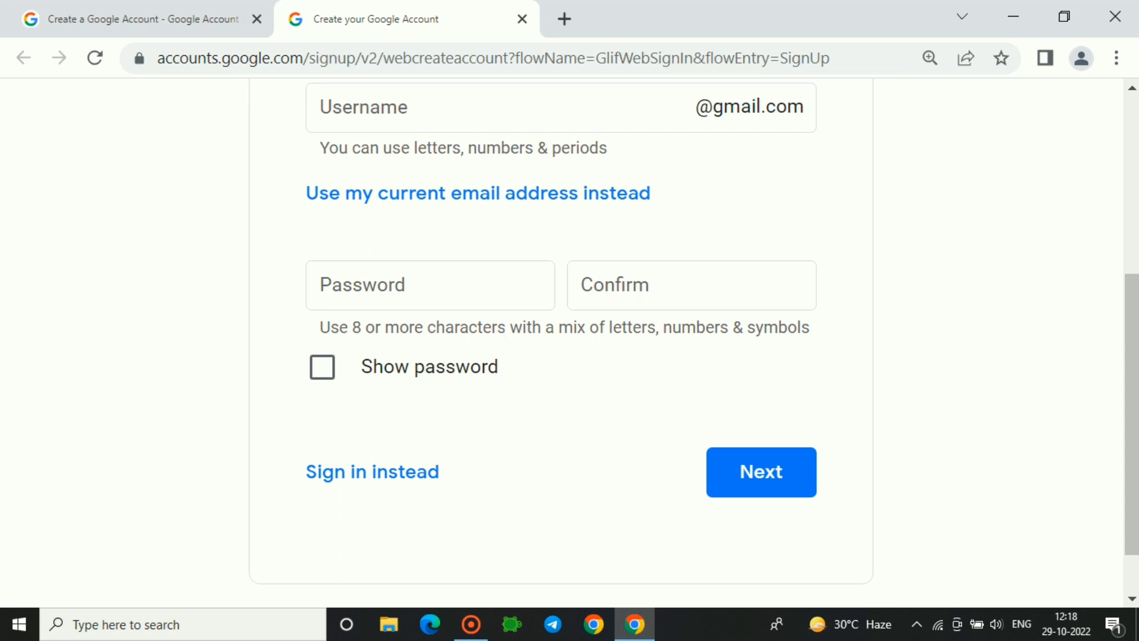
{"action": "left_click", "coordinate": [758, 473]}
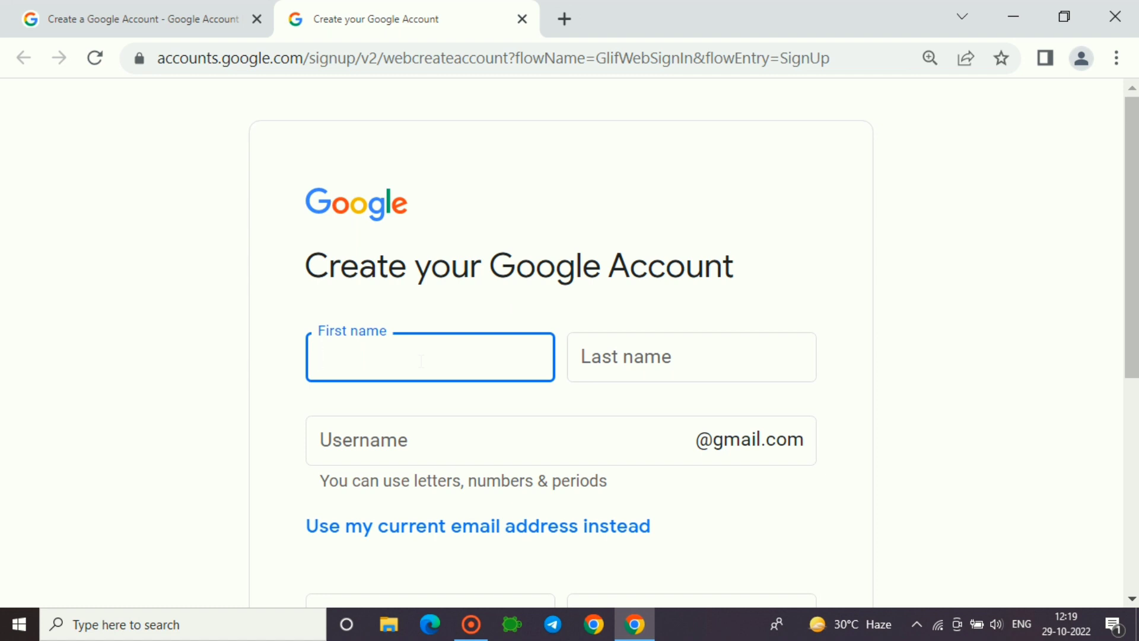
{"action": "left_click", "coordinate": [593, 358]}
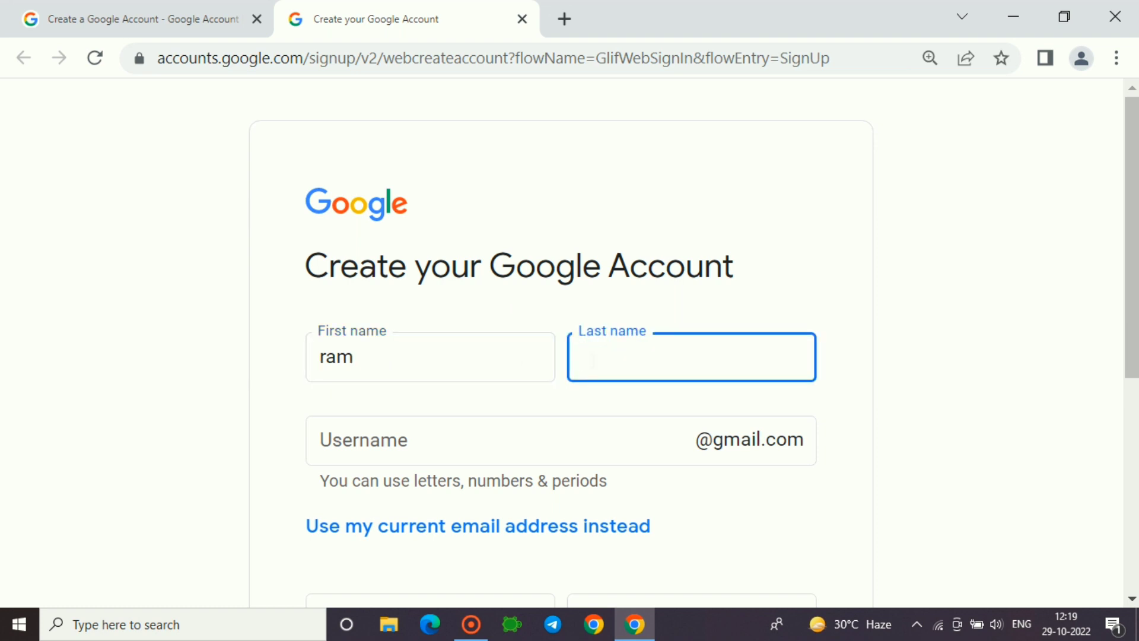
{"action": "left_click", "coordinate": [433, 441]}
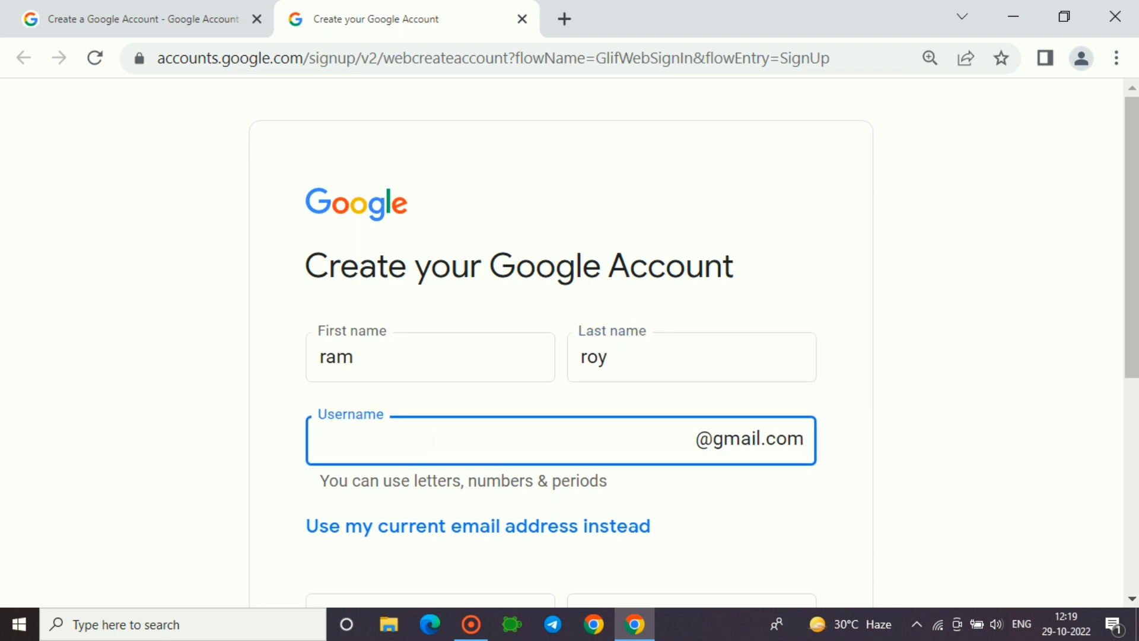
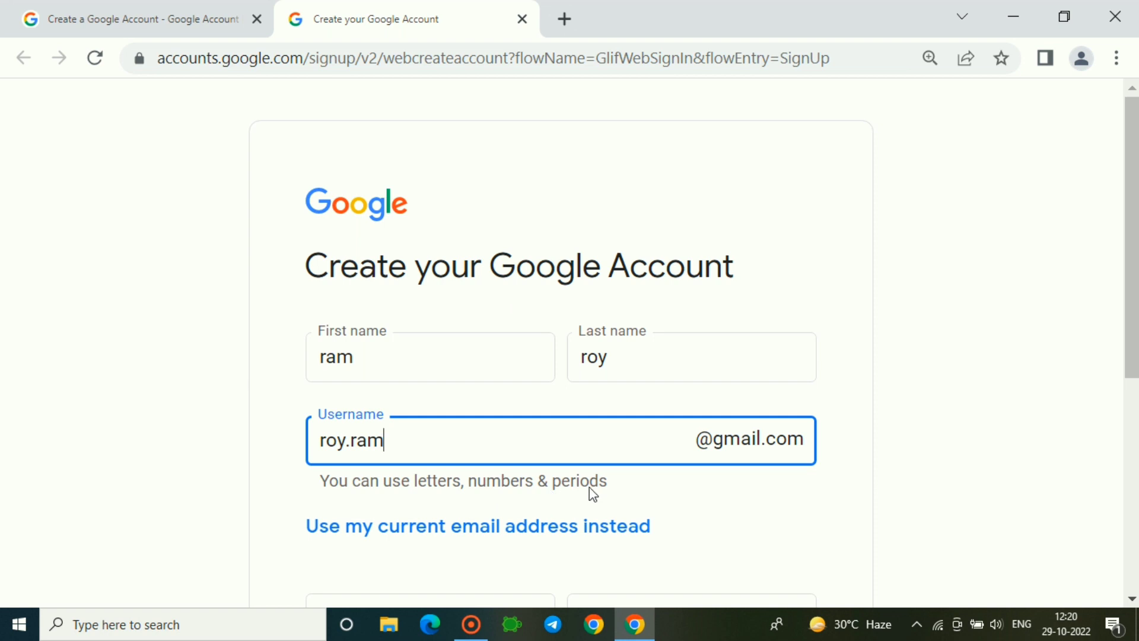
{"action": "scroll", "coordinate": [532, 494], "scroll_direction": "down", "scroll_amount": 3}
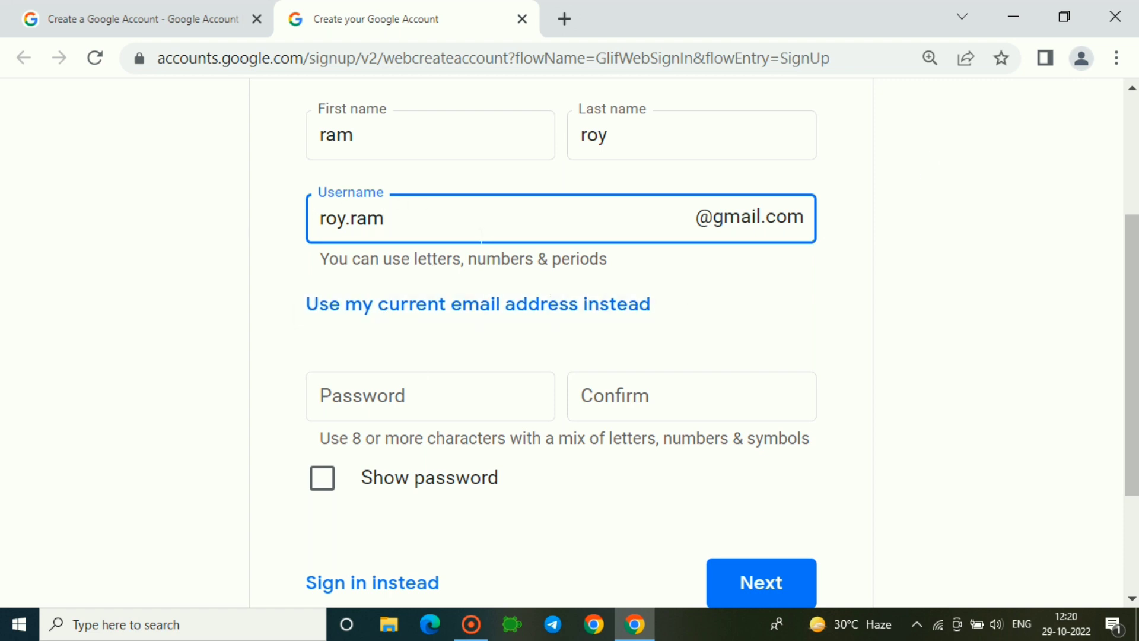
{"action": "left_click", "coordinate": [457, 399]}
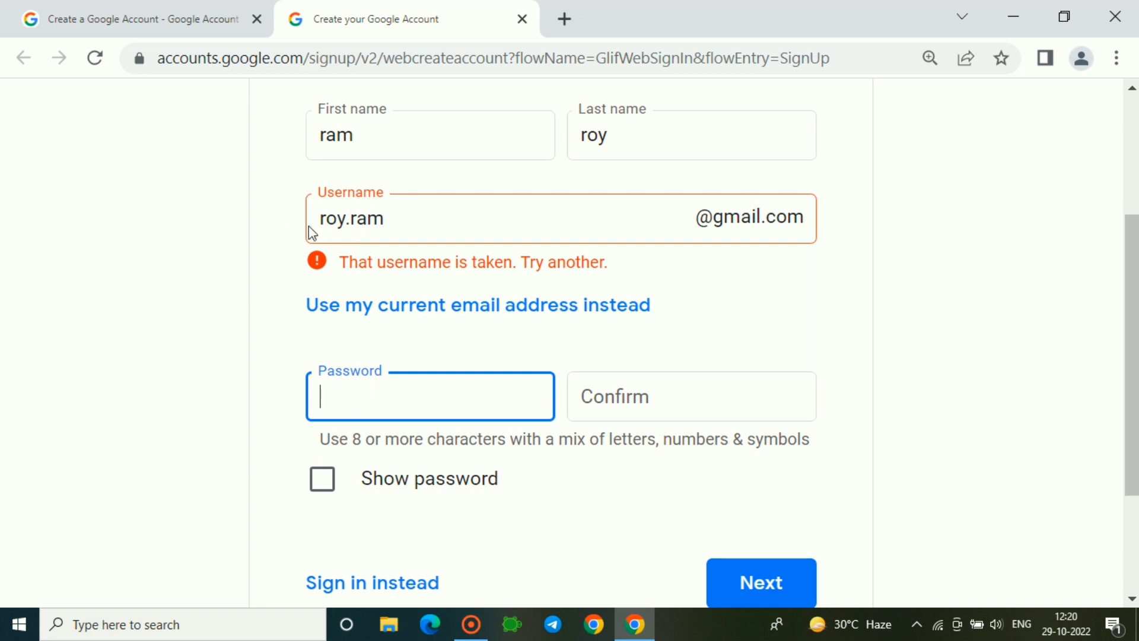
{"action": "left_click", "coordinate": [456, 226]}
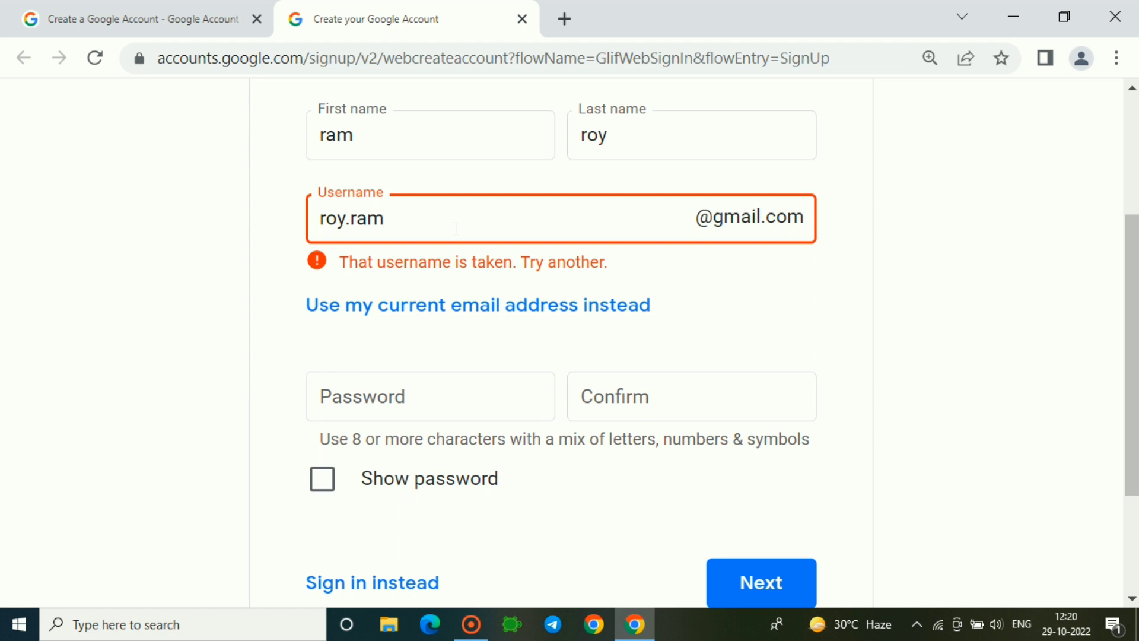
{"action": "left_click", "coordinate": [820, 302]}
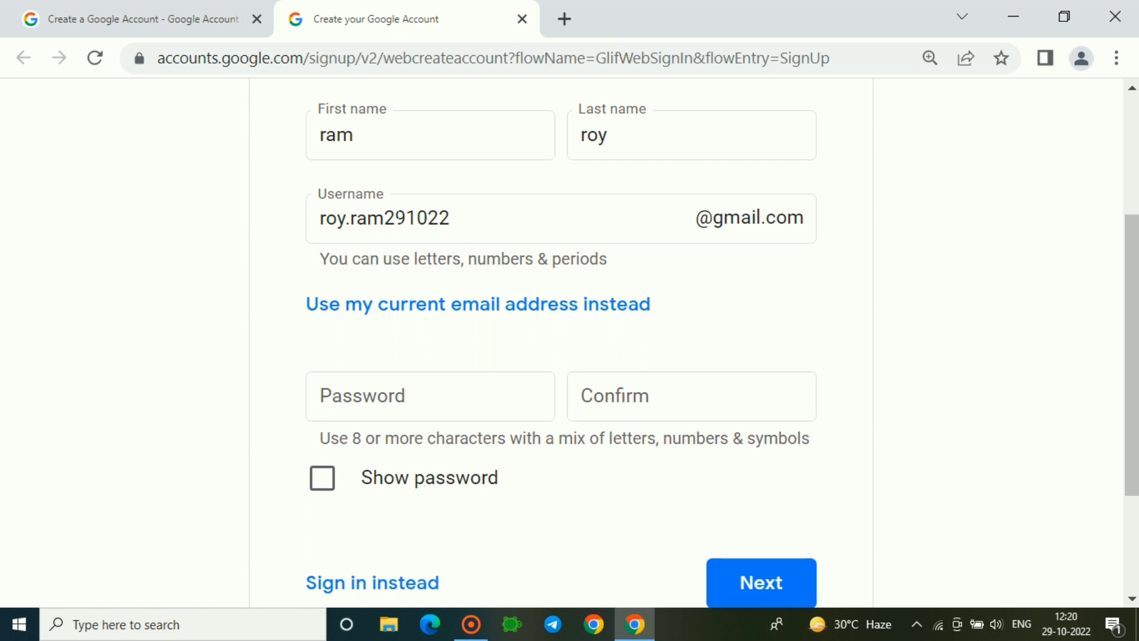
{"action": "left_click", "coordinate": [422, 407]}
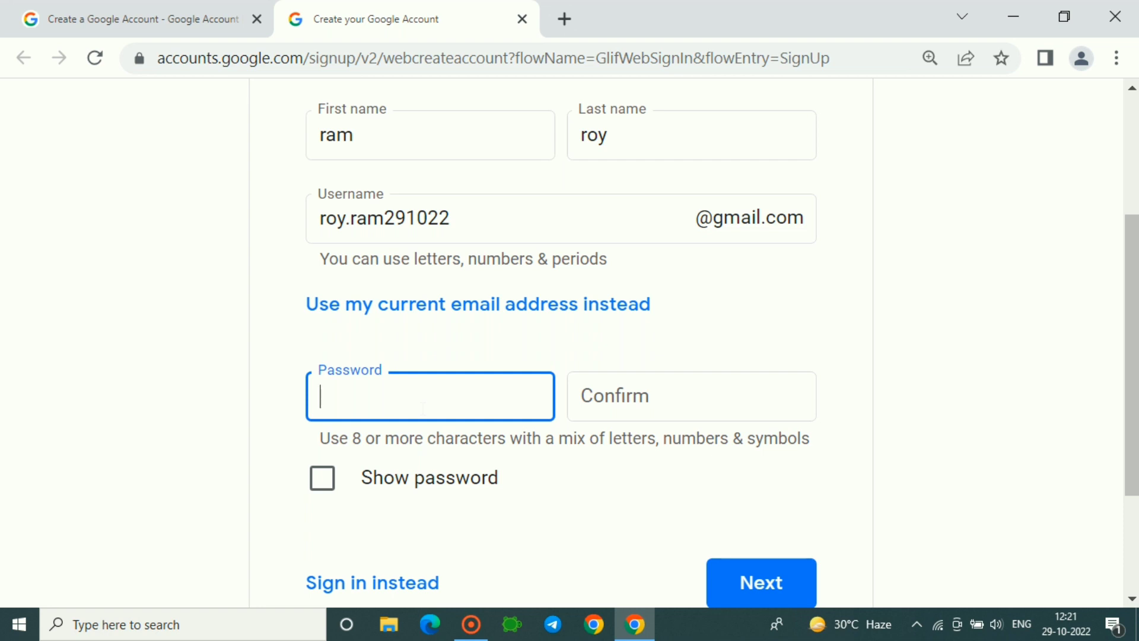
- Enter and confirm the account password, verify it with Show password, and submit the form
{"action": "key", "text": "Tab"}
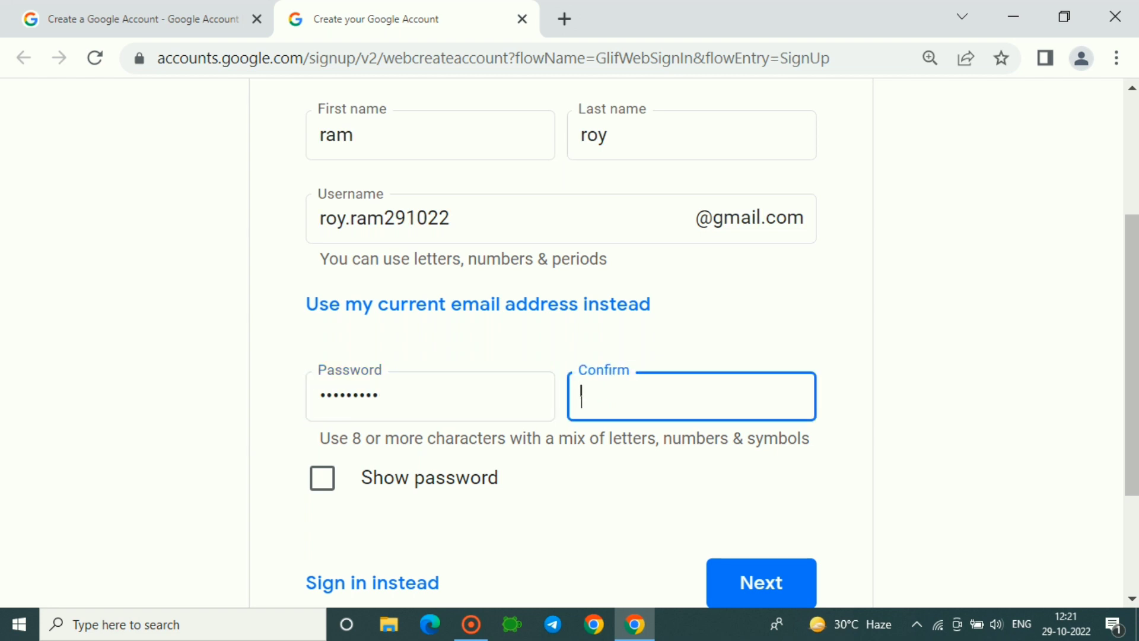
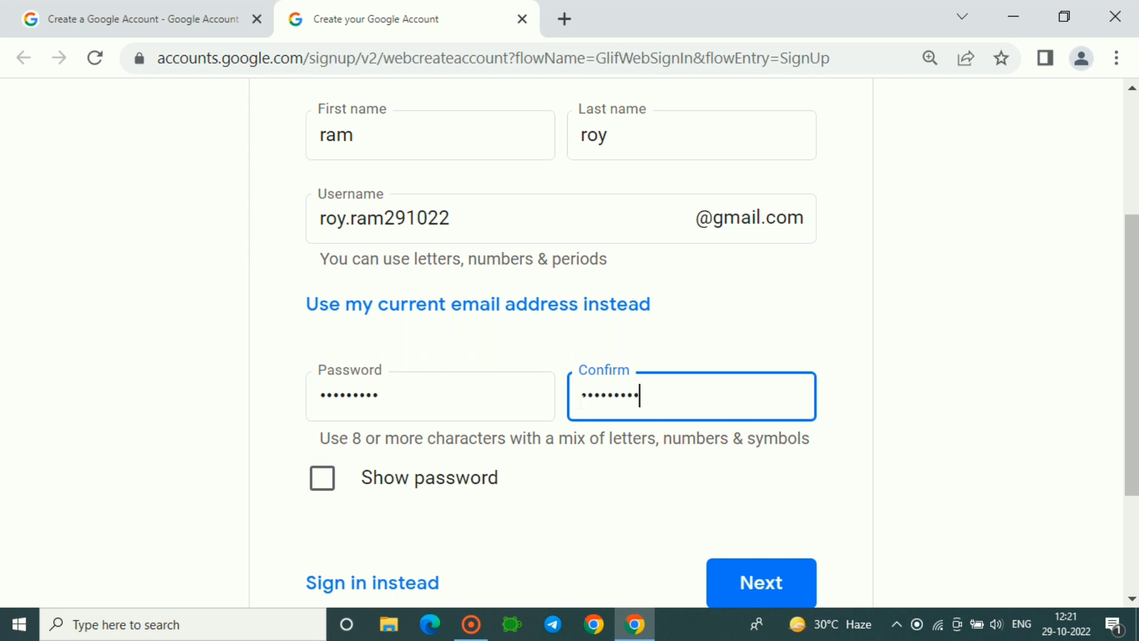
{"action": "left_click", "coordinate": [321, 485]}
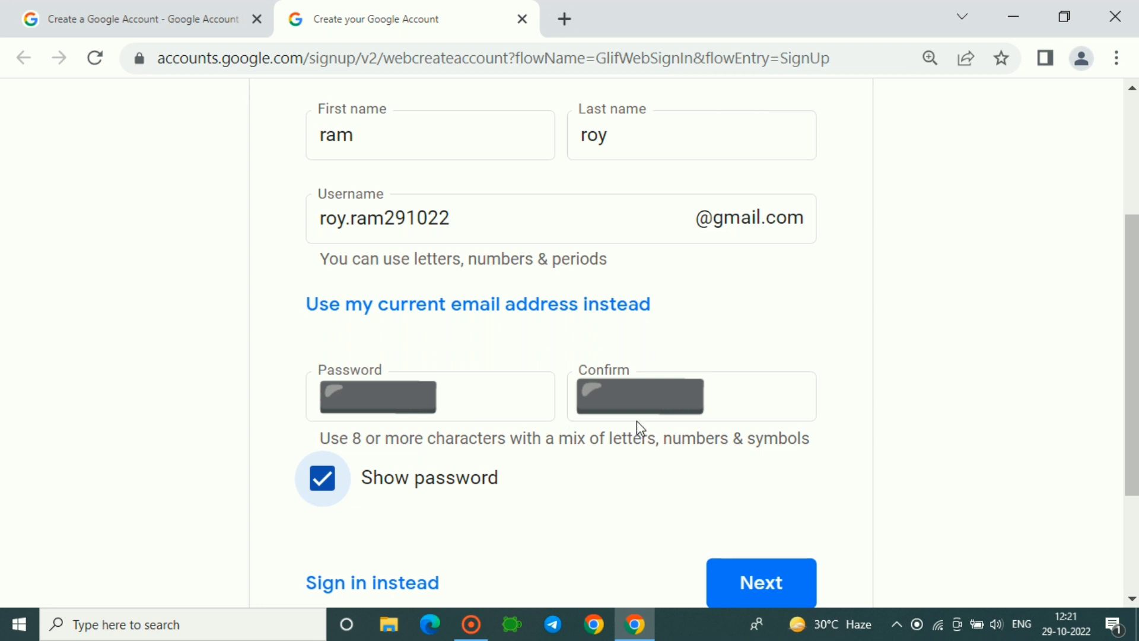
{"action": "left_click", "coordinate": [322, 487]}
{"action": "scroll", "coordinate": [605, 468], "scroll_direction": "down", "scroll_amount": 2}
{"action": "left_click", "coordinate": [771, 488]}
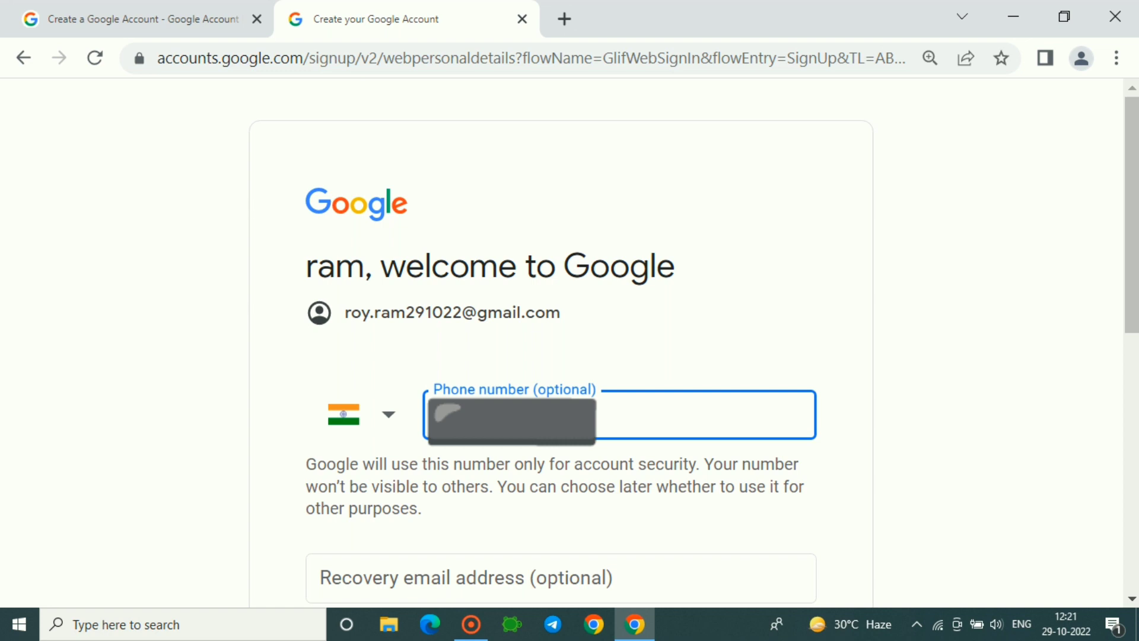
- Set the birthday to October 10, 2000, correcting the mistyped year 2010
{"action": "scroll", "coordinate": [406, 245], "scroll_direction": "down", "scroll_amount": 5}
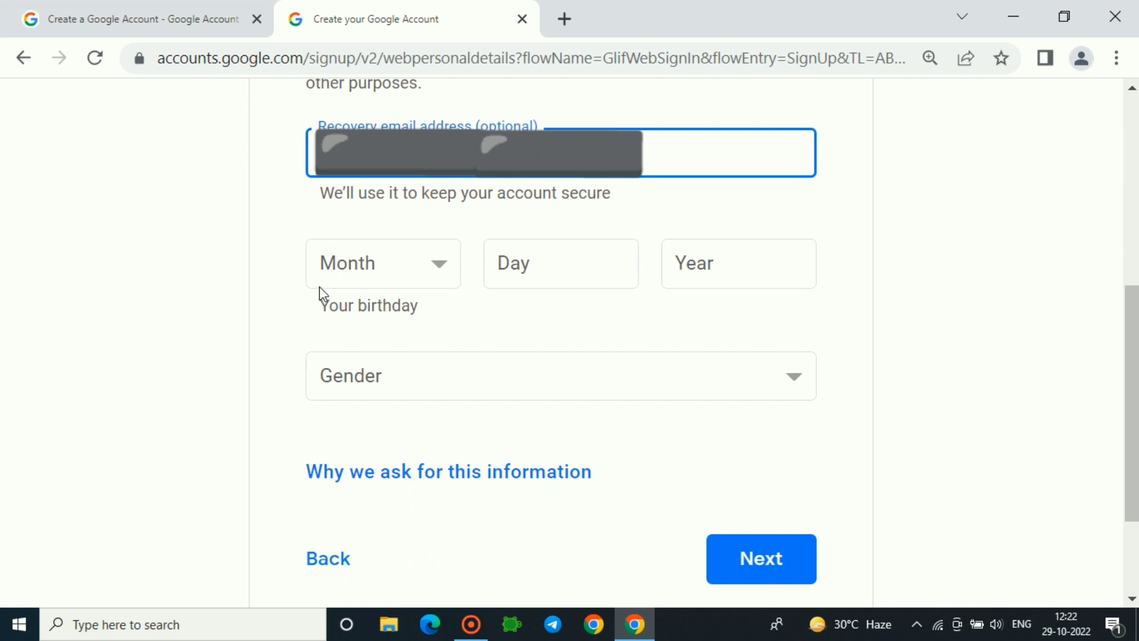
{"action": "left_click", "coordinate": [412, 273]}
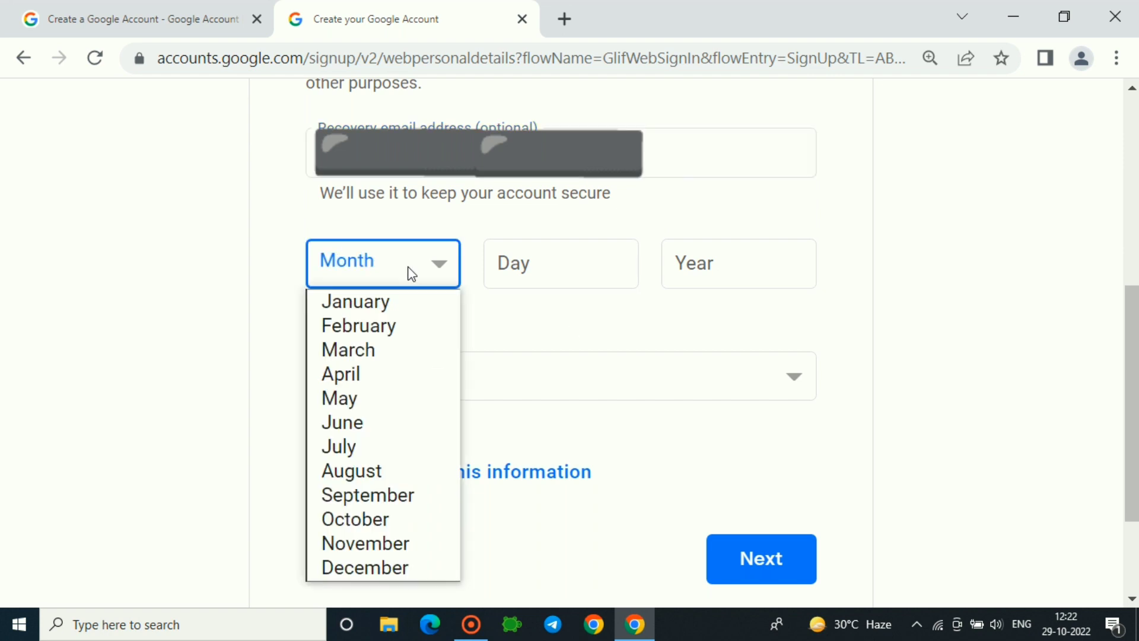
{"action": "left_click", "coordinate": [377, 526]}
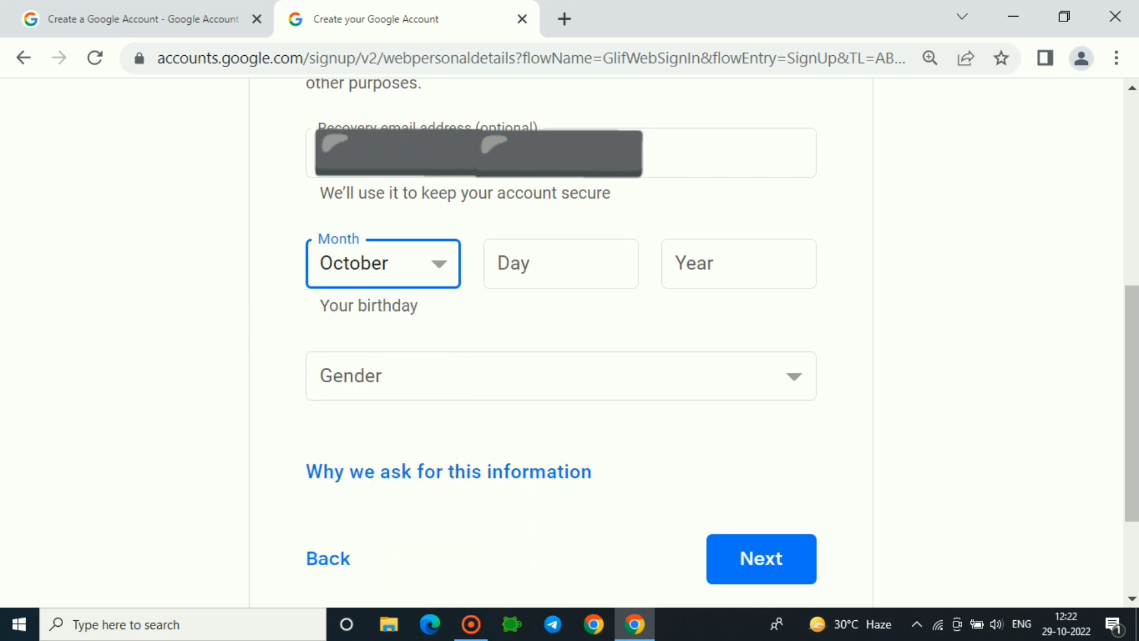
{"action": "key", "text": "Tab"}
{"action": "type", "text": "10"}
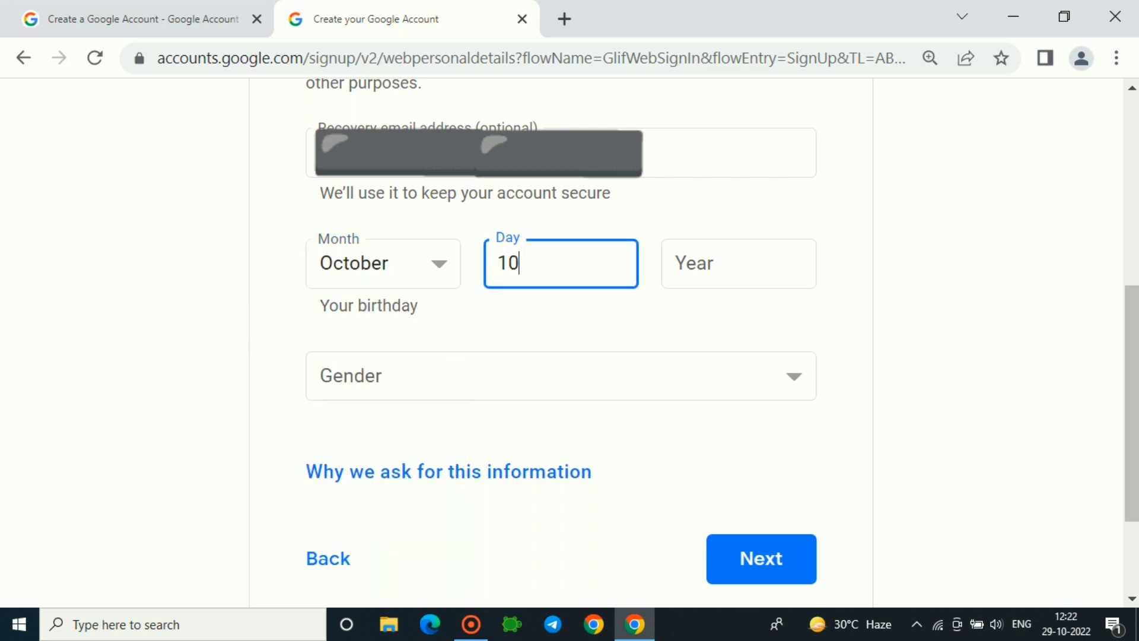
{"action": "left_click", "coordinate": [700, 275]}
{"action": "type", "text": "2010"}
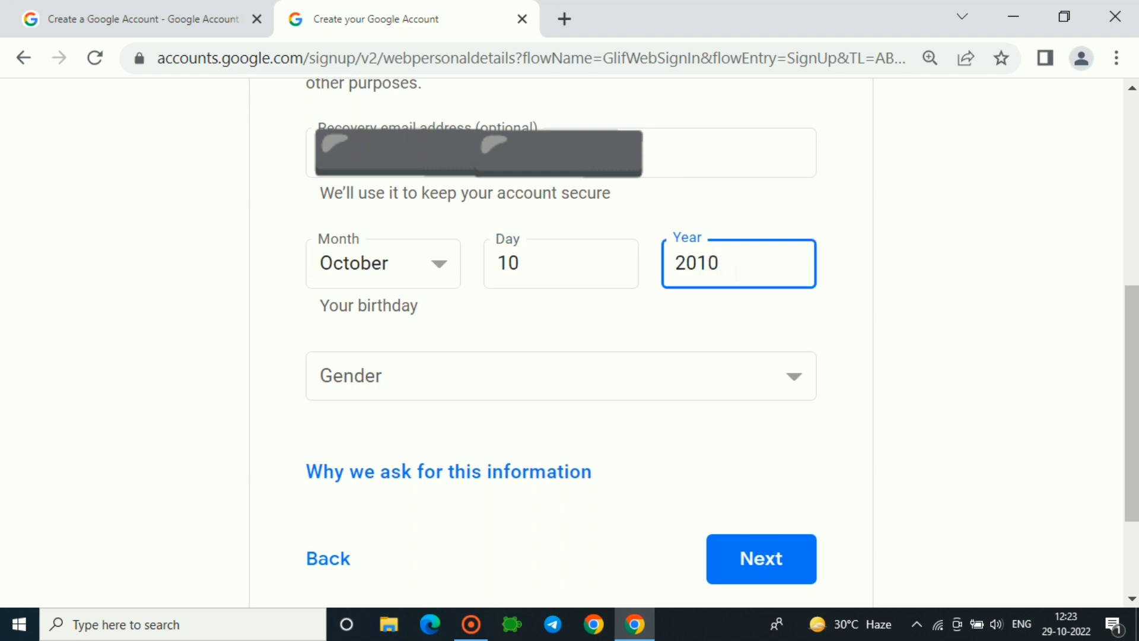
{"action": "key", "text": "BackSpace"}
{"action": "key", "text": "BackSpace"}
{"action": "key", "text": "BackSpace"}
{"action": "key", "text": "BackSpace"}
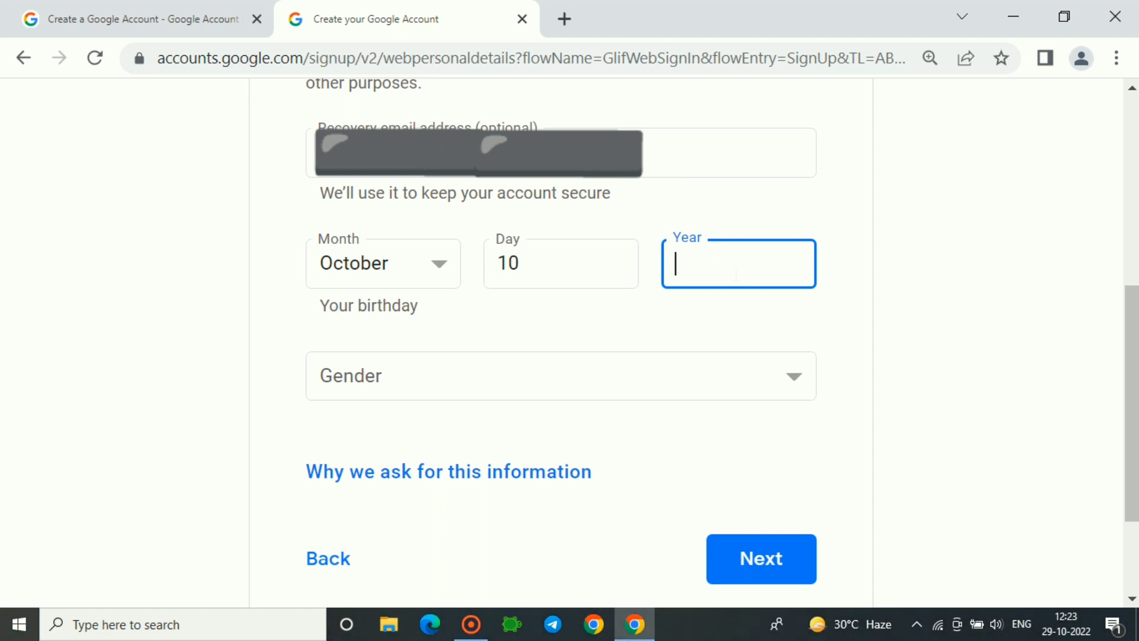
{"action": "type", "text": "2000"}
- Choose Male as the gender and submit the personal details
{"action": "left_click", "coordinate": [413, 362]}
{"action": "left_click", "coordinate": [407, 441]}
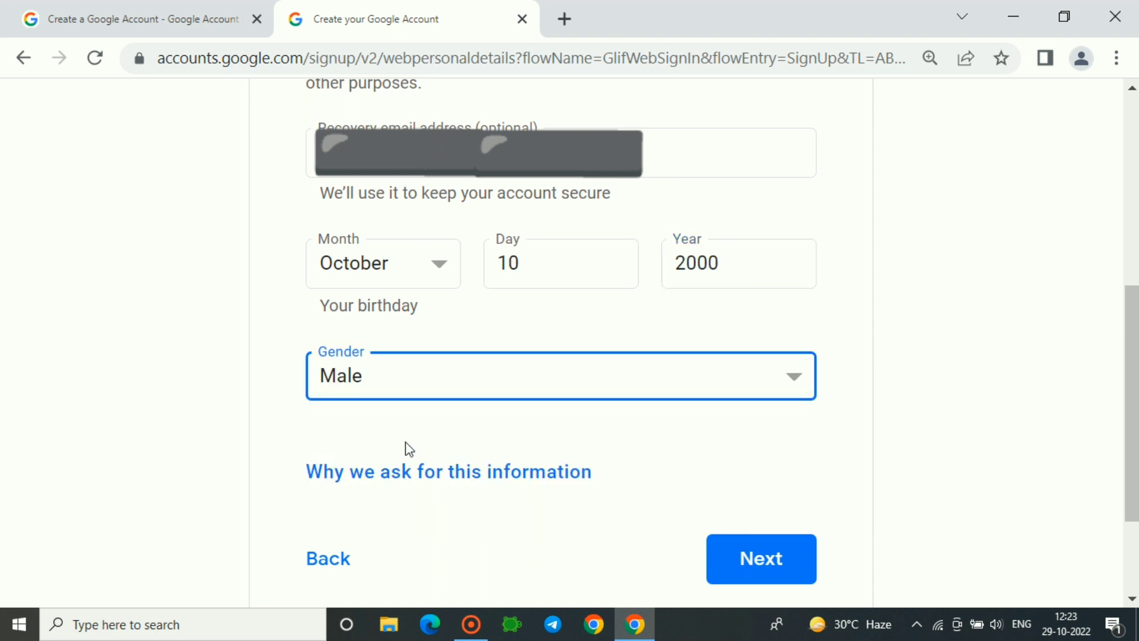
{"action": "left_click", "coordinate": [753, 558]}
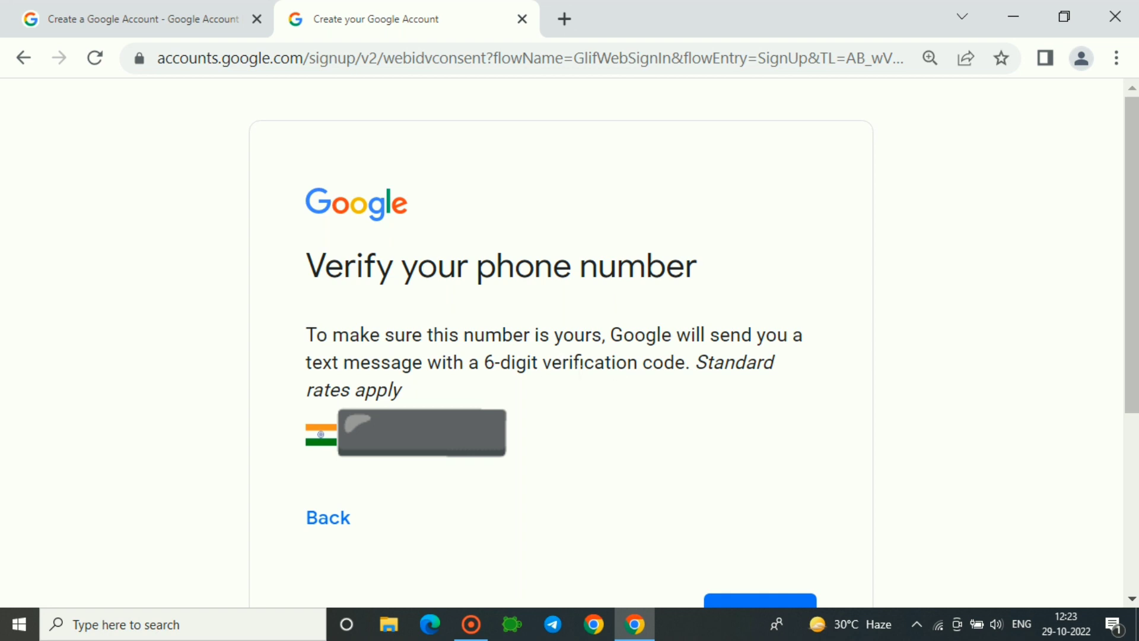
- Send the verification code to the phone number to complete phone verification
{"action": "scroll", "coordinate": [643, 384], "scroll_direction": "down", "scroll_amount": 3}
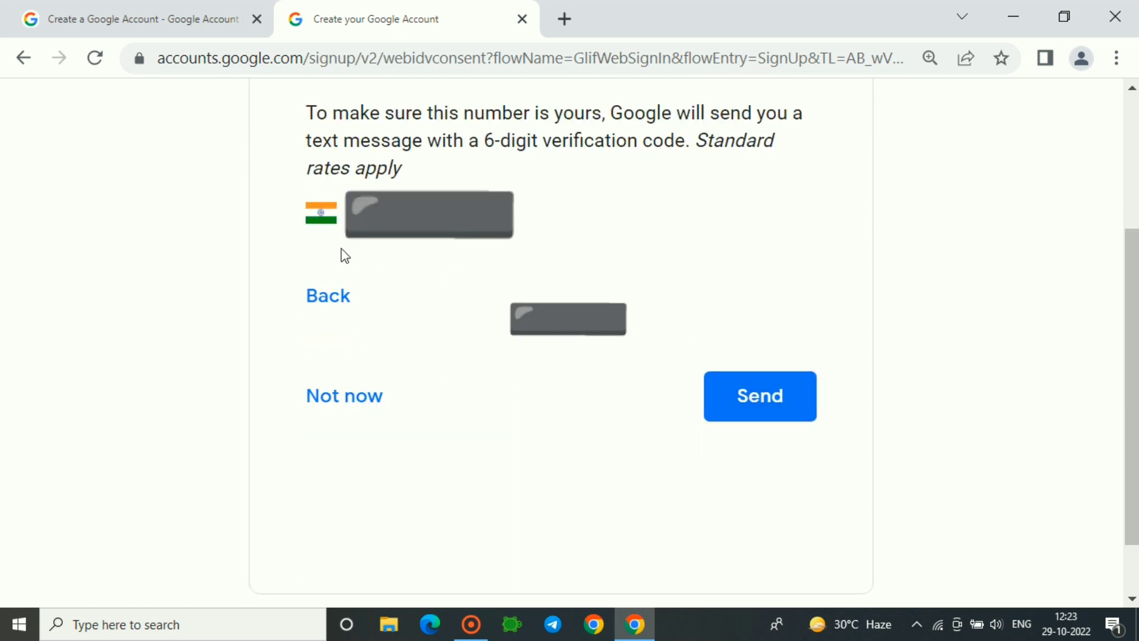
{"action": "left_click", "coordinate": [746, 402]}
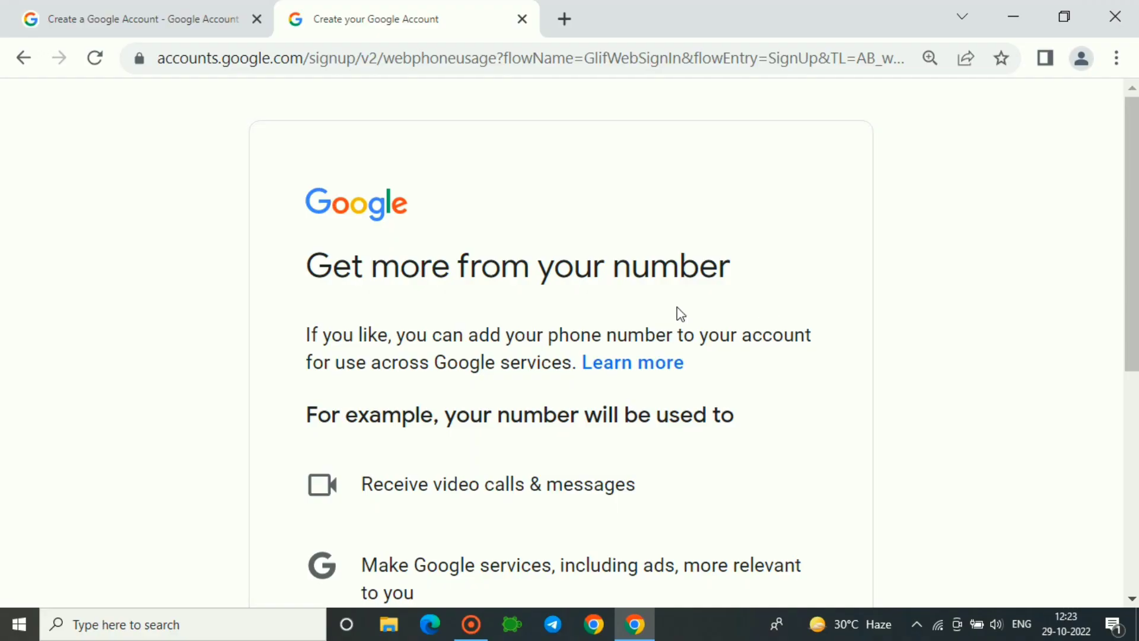
{"action": "scroll", "coordinate": [621, 309], "scroll_direction": "down", "scroll_amount": 6}
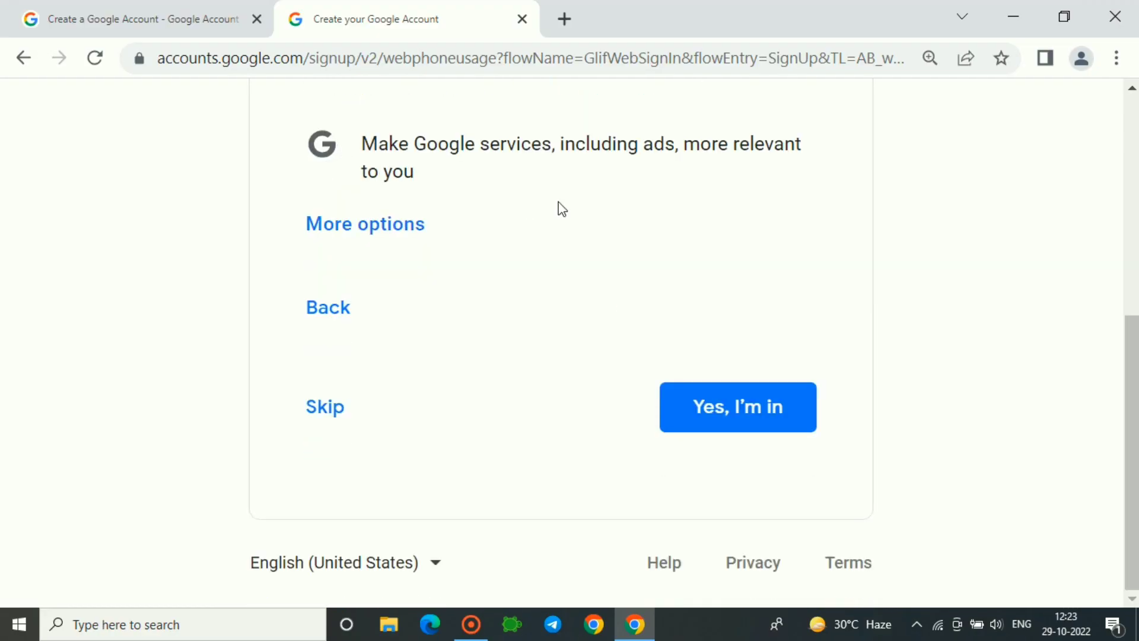
{"action": "scroll", "coordinate": [560, 209], "scroll_direction": "up", "scroll_amount": 5}
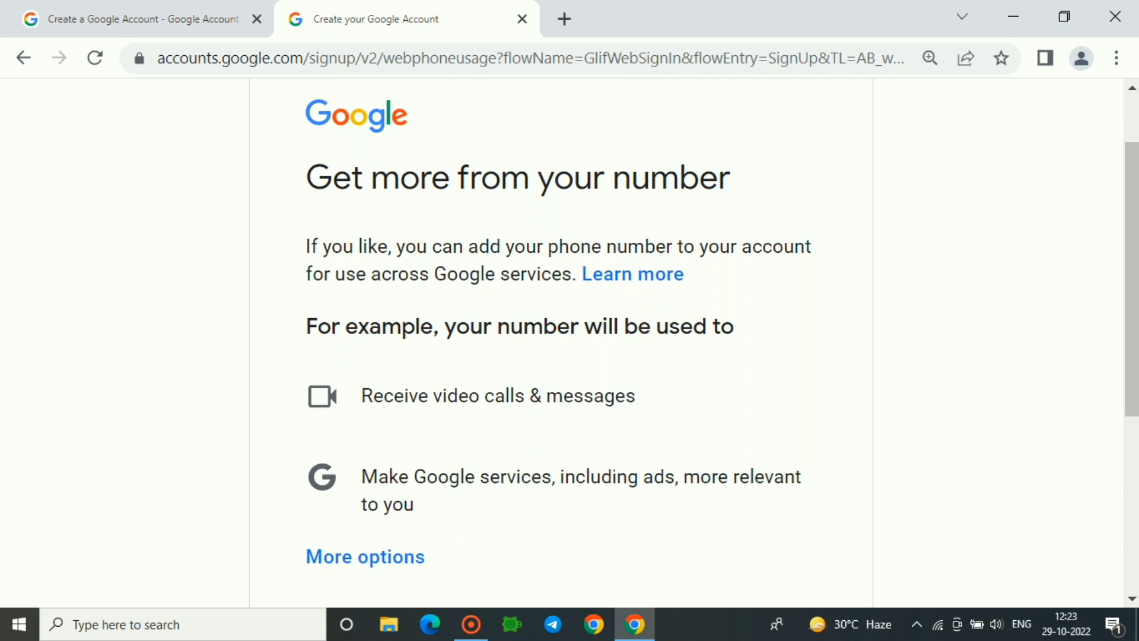
{"action": "scroll", "coordinate": [518, 315], "scroll_direction": "down", "scroll_amount": 5}
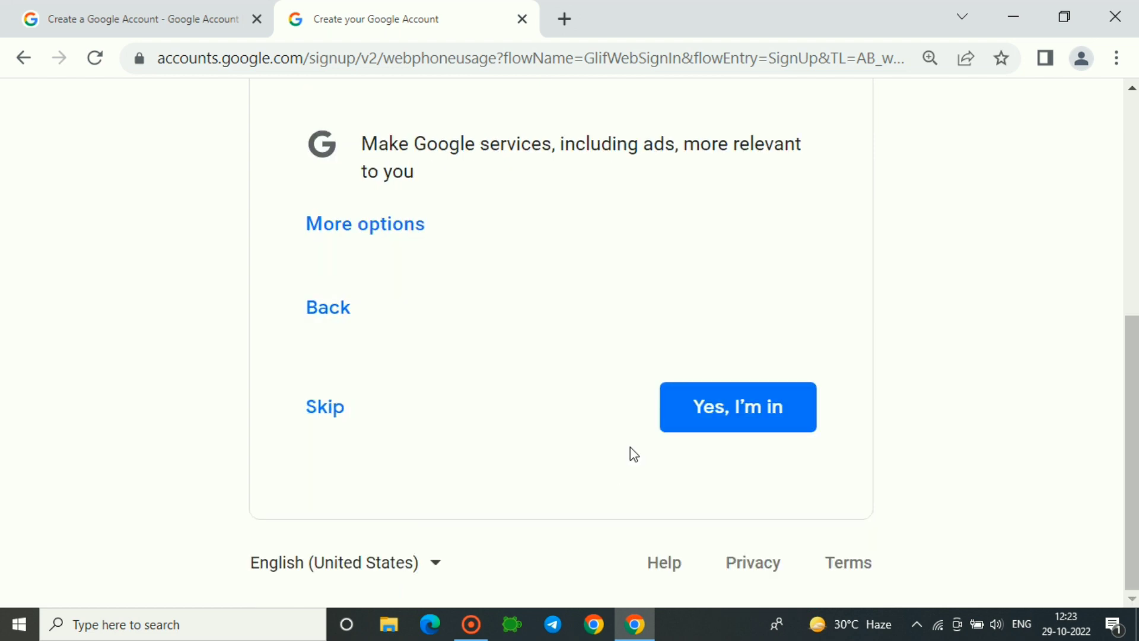
- Agree to use the number across Google services and accept the privacy terms to create the account
{"action": "left_click", "coordinate": [752, 402]}
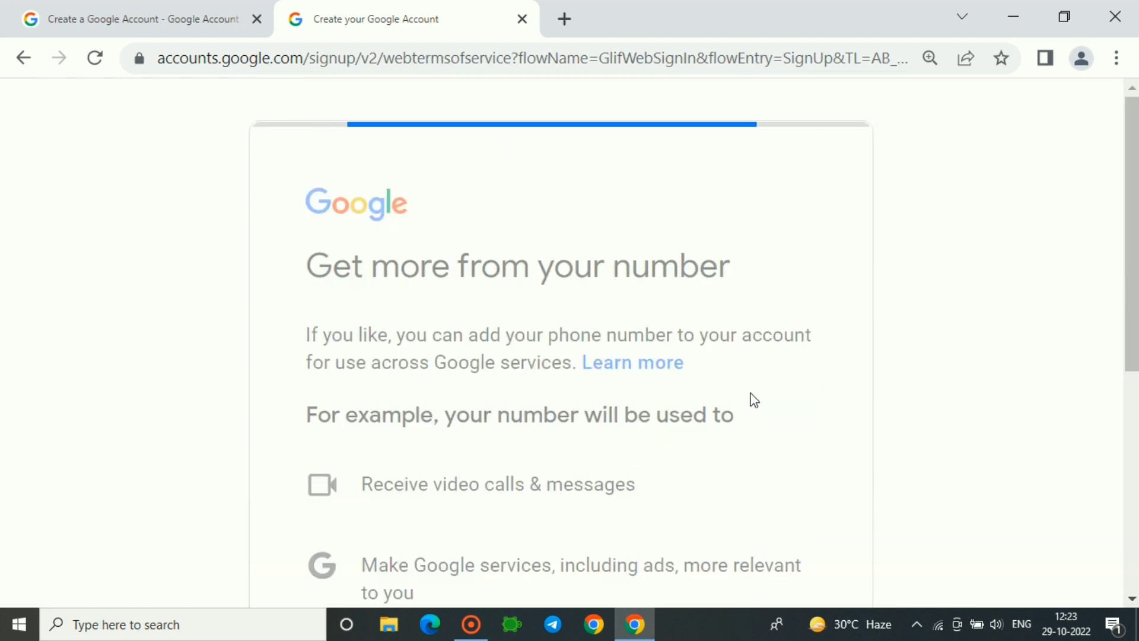
{"action": "scroll", "coordinate": [597, 391], "scroll_direction": "down", "scroll_amount": 5}
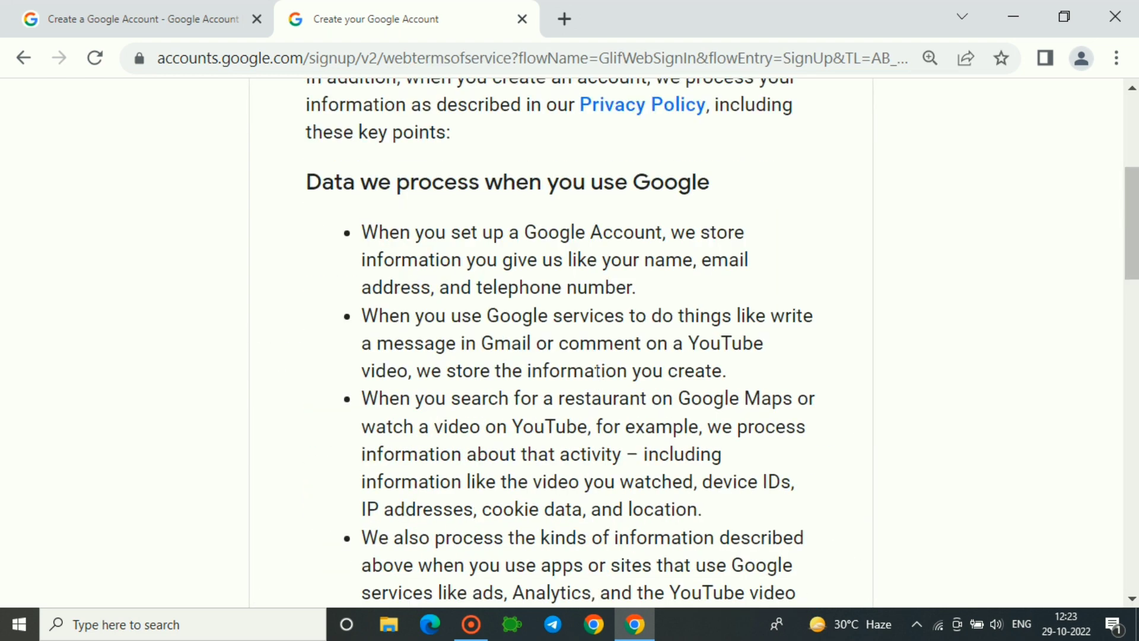
{"action": "scroll", "coordinate": [597, 370], "scroll_direction": "down", "scroll_amount": 17}
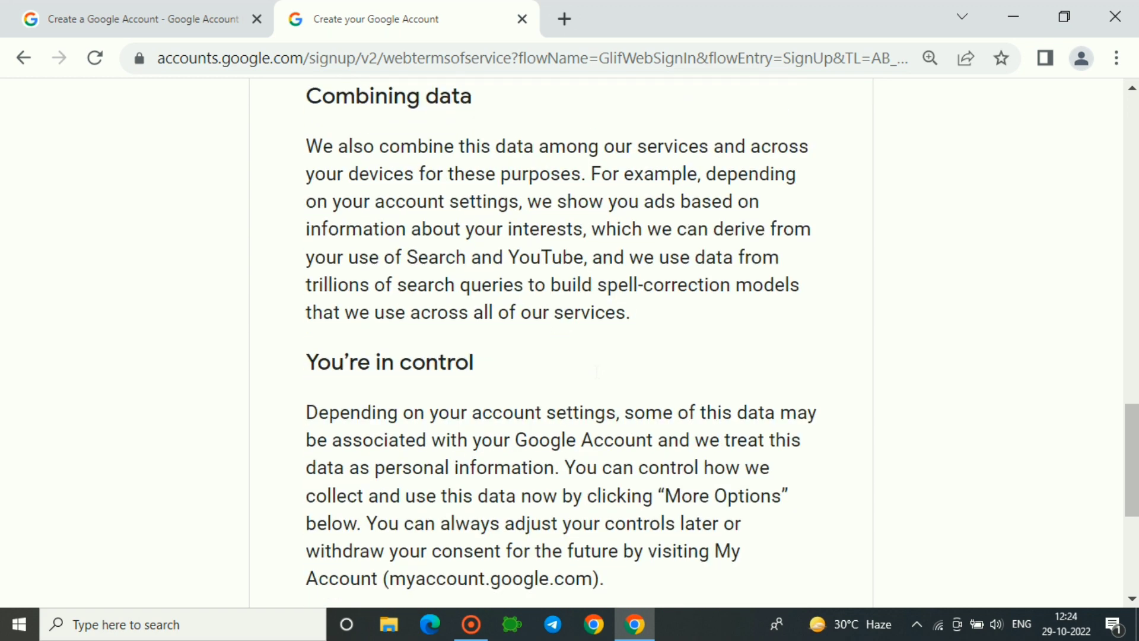
{"action": "scroll", "coordinate": [596, 370], "scroll_direction": "down", "scroll_amount": 5}
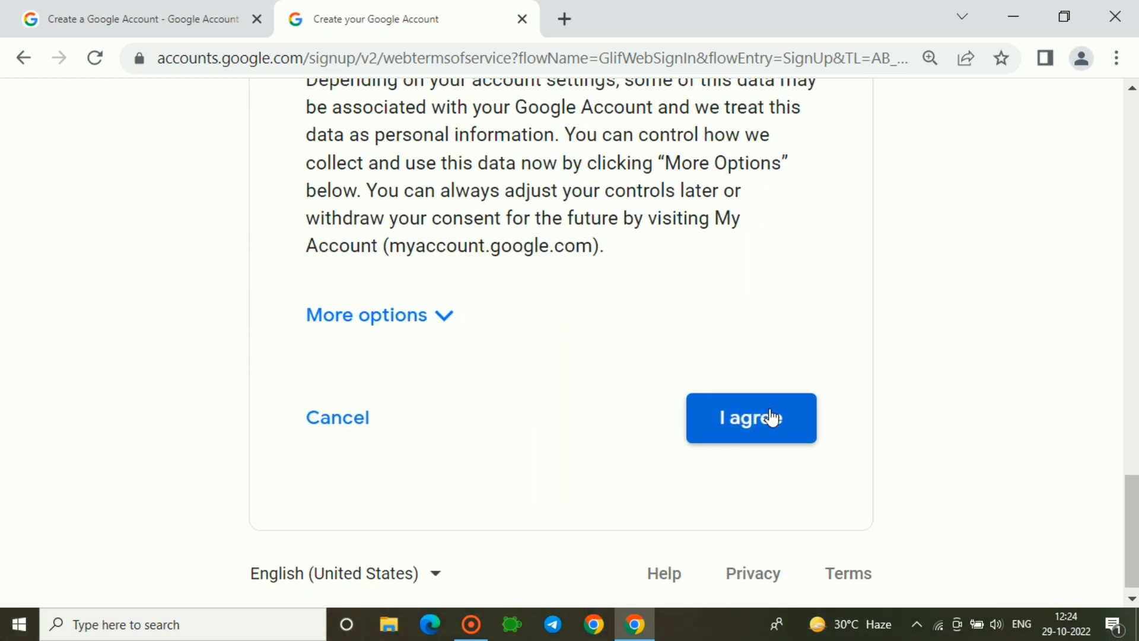
{"action": "left_click", "coordinate": [734, 435]}
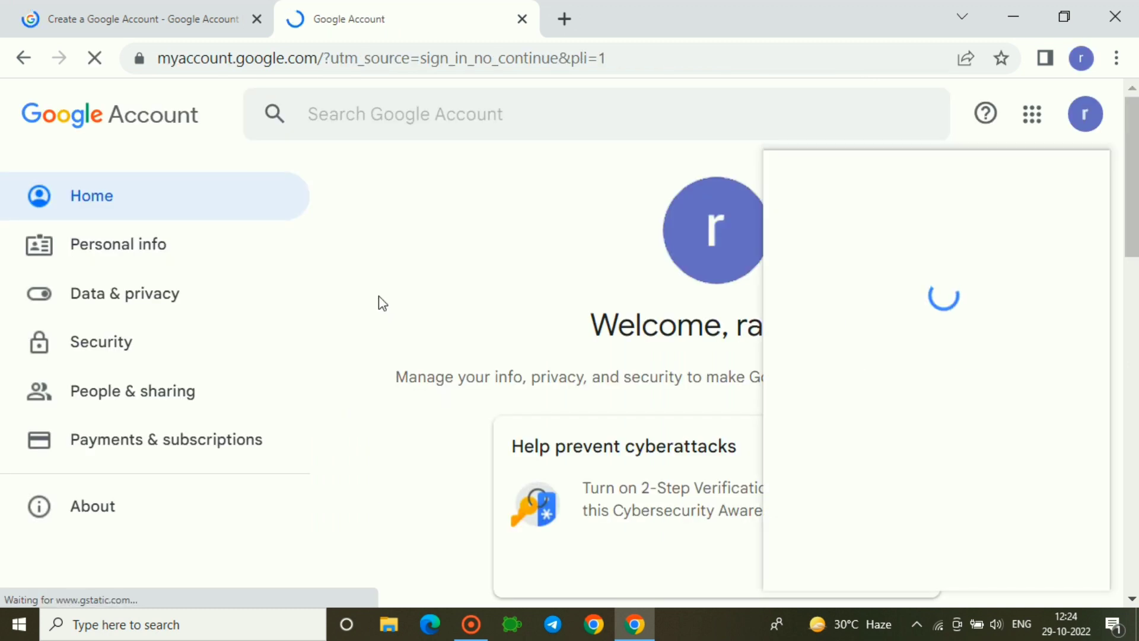
{"action": "left_click", "coordinate": [383, 298]}
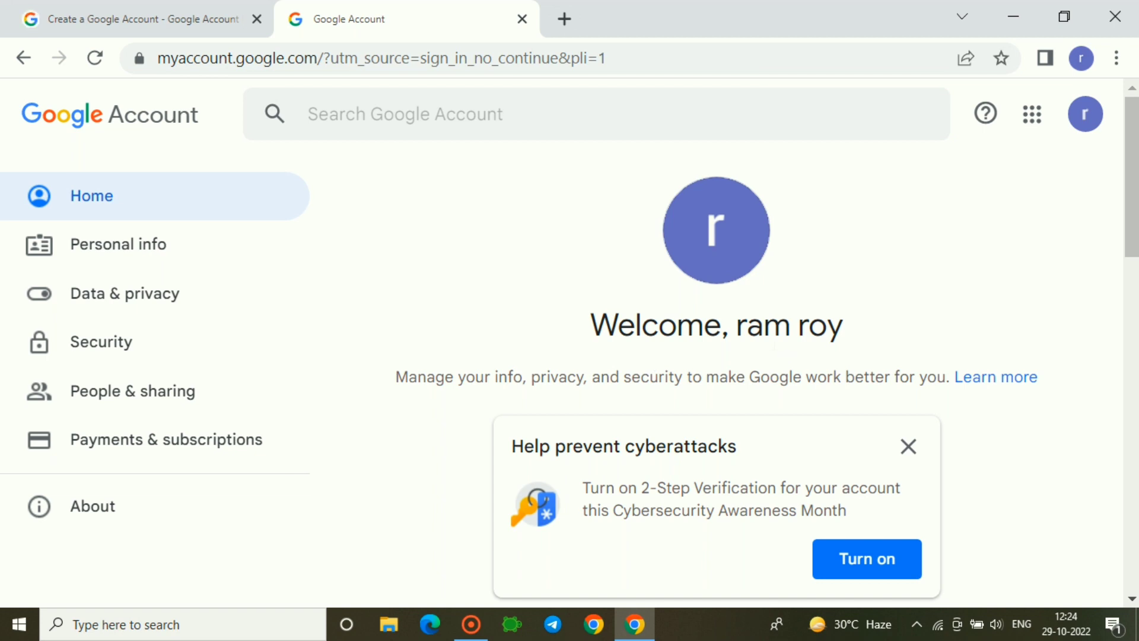
- Open Gmail for the new account from the Google apps launcher
{"action": "scroll", "coordinate": [460, 280], "scroll_direction": "down", "scroll_amount": 6}
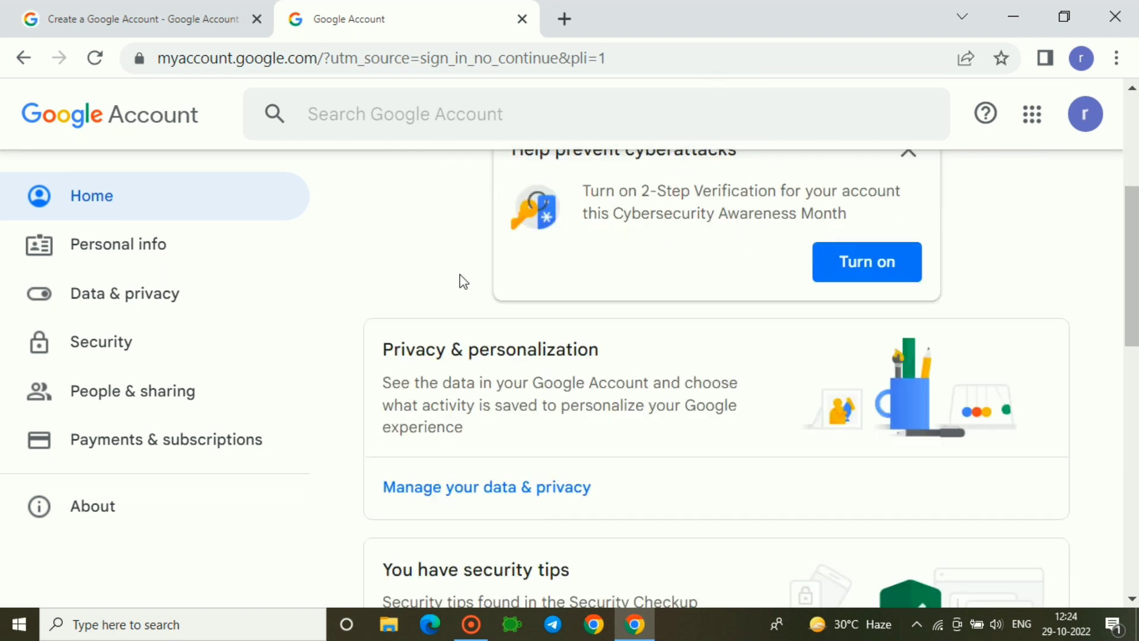
{"action": "scroll", "coordinate": [462, 283], "scroll_direction": "down", "scroll_amount": 10}
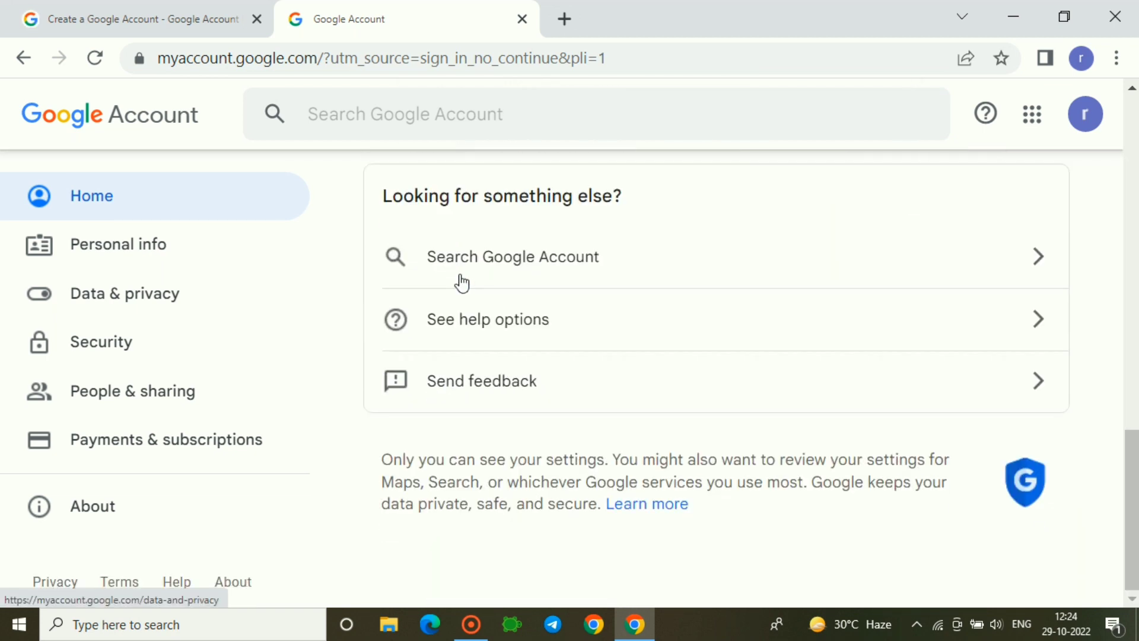
{"action": "scroll", "coordinate": [462, 283], "scroll_direction": "up", "scroll_amount": 10}
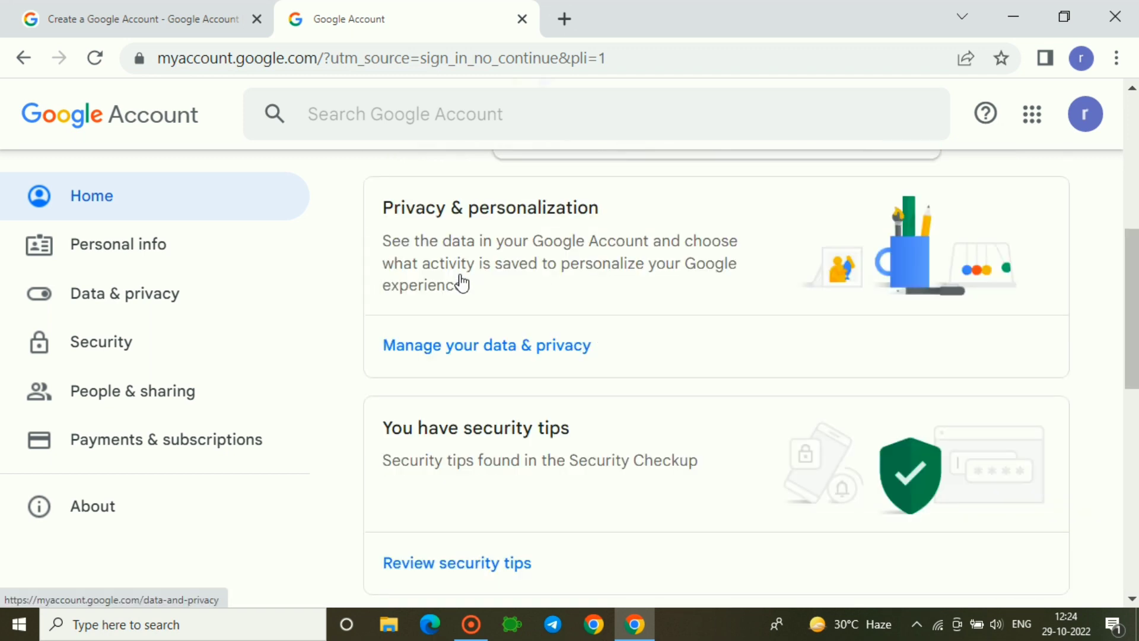
{"action": "scroll", "coordinate": [379, 298], "scroll_direction": "up", "scroll_amount": 6}
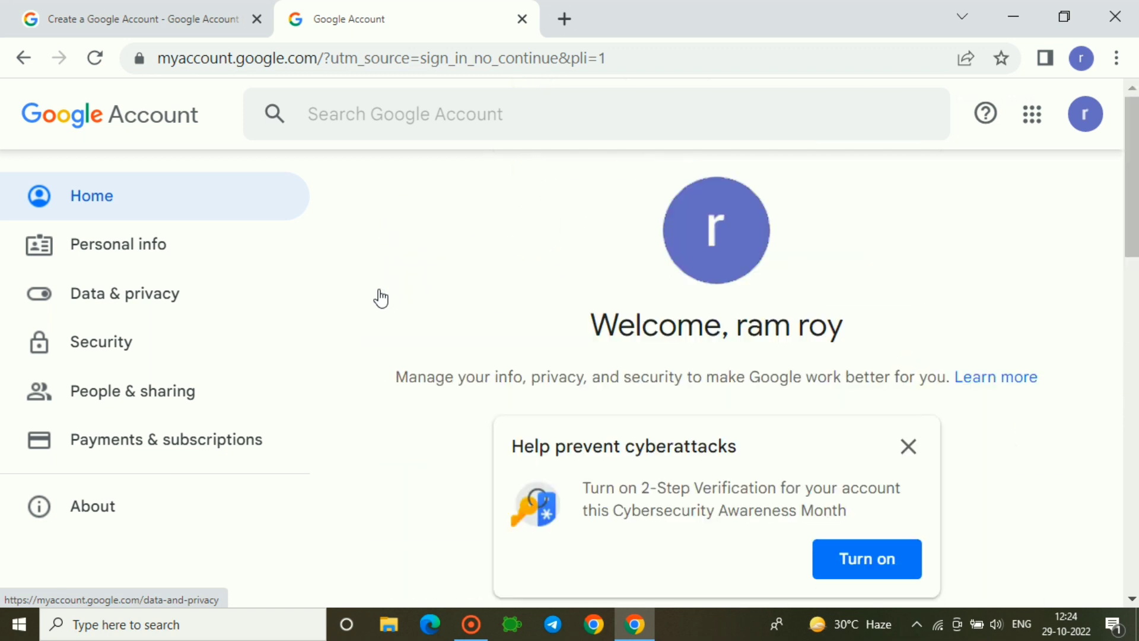
{"action": "left_click", "coordinate": [1032, 117]}
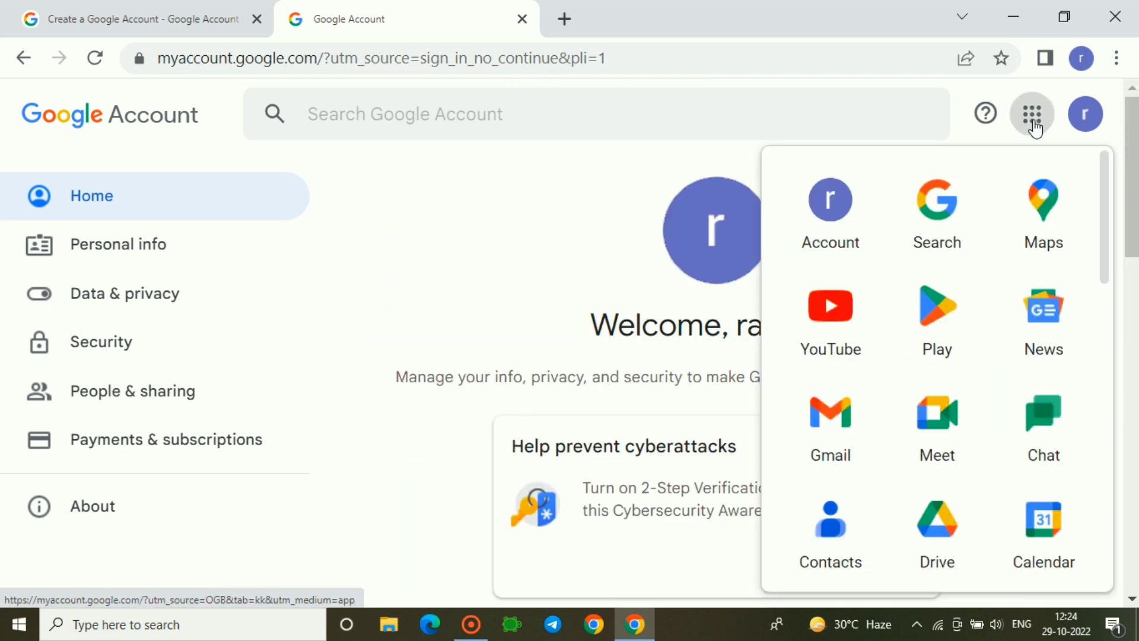
{"action": "left_click", "coordinate": [833, 406]}
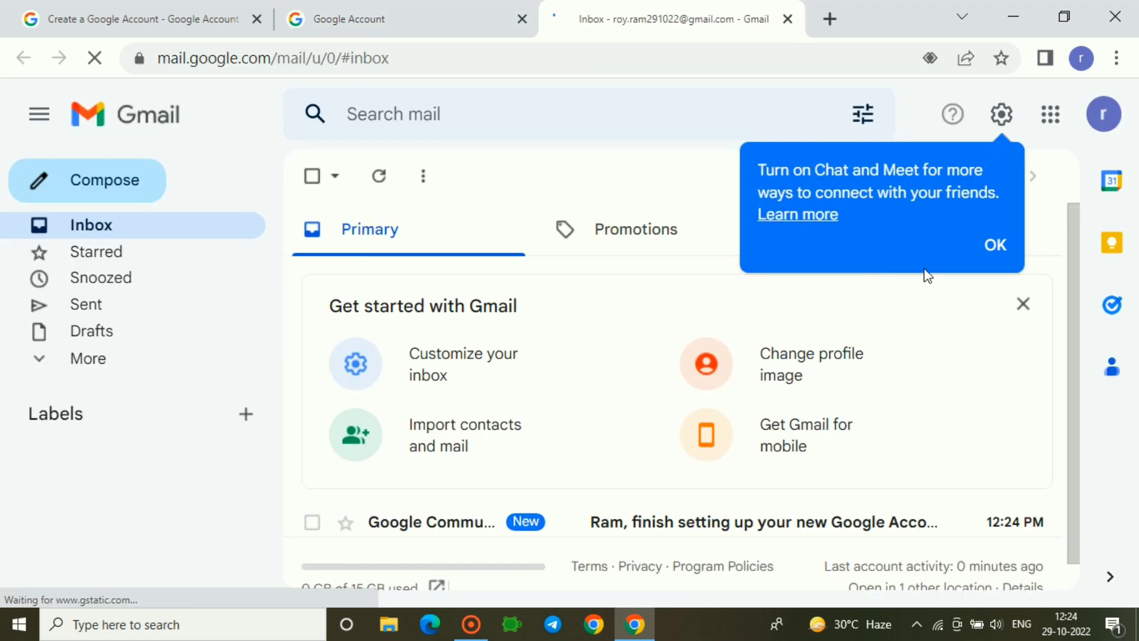
- Dismiss the Chat and Meet tip and check the signed-in account via the profile avatar
{"action": "left_click", "coordinate": [1002, 245]}
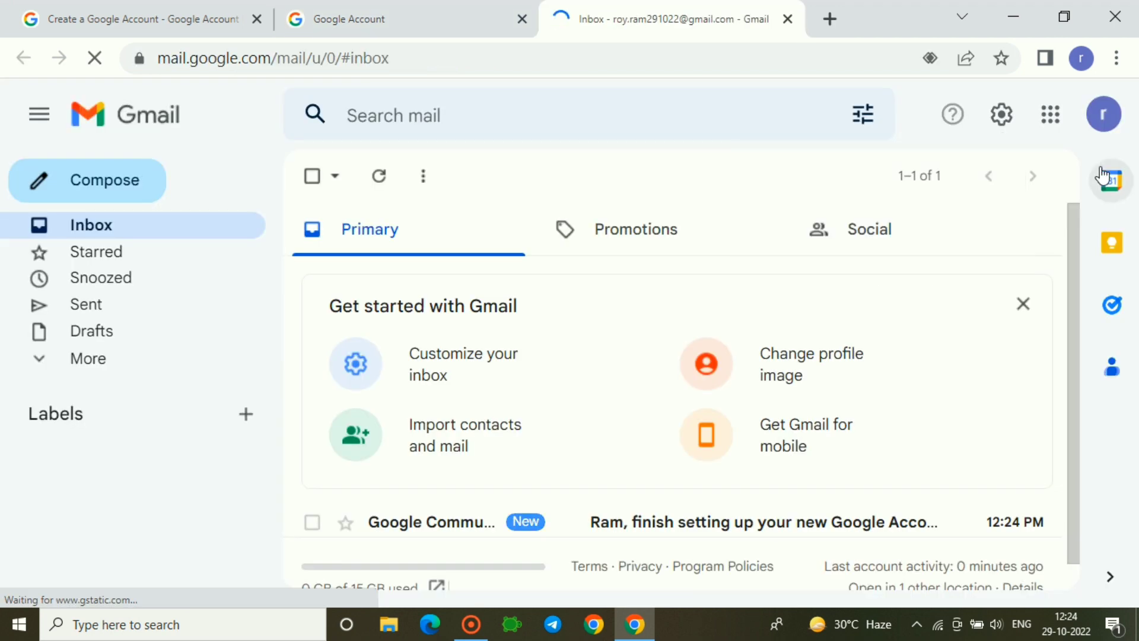
{"action": "left_click", "coordinate": [1106, 116]}
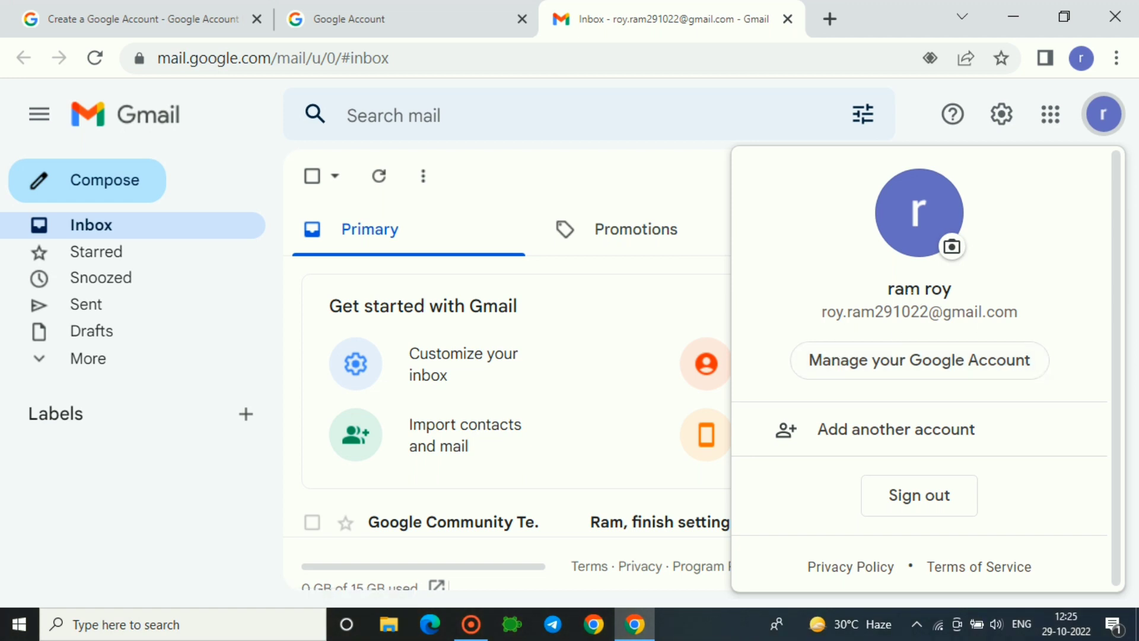
{"action": "left_click", "coordinate": [714, 315]}
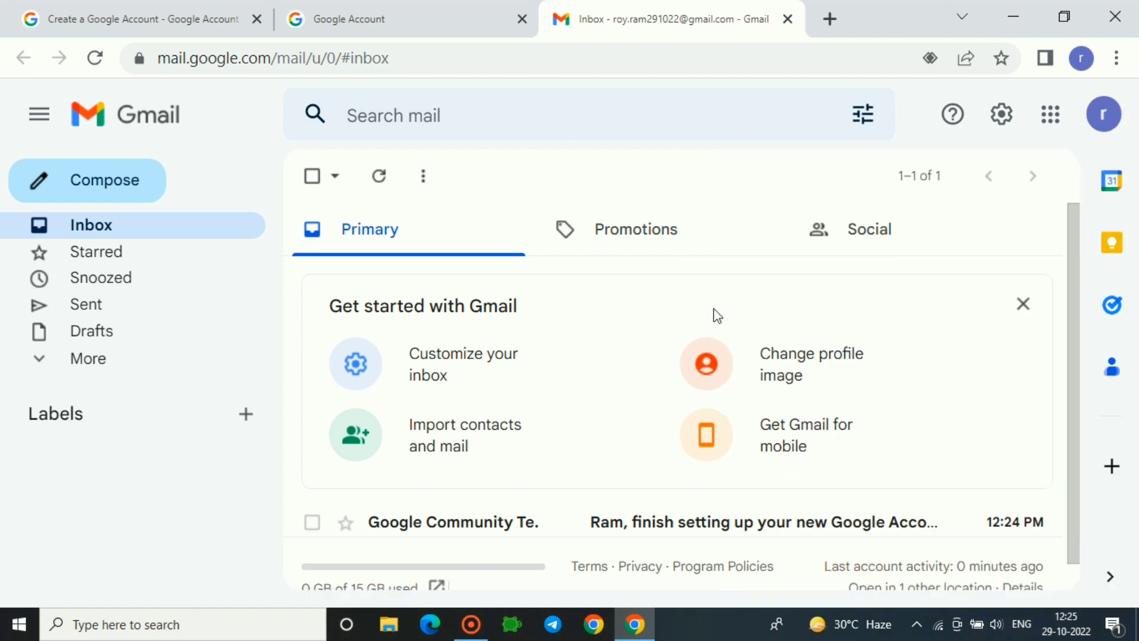
{"action": "scroll", "coordinate": [662, 315], "scroll_direction": "down", "scroll_amount": 1}
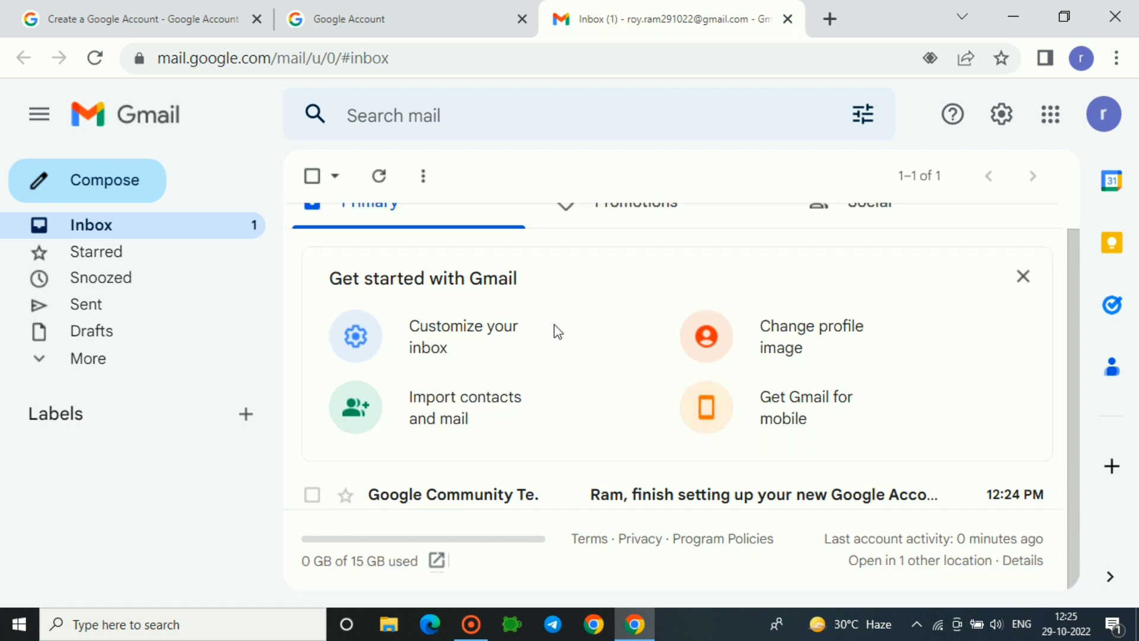
- Email the recipient address with subject 'my new email' and body 'today i create a new mail id'
{"action": "left_click", "coordinate": [121, 186]}
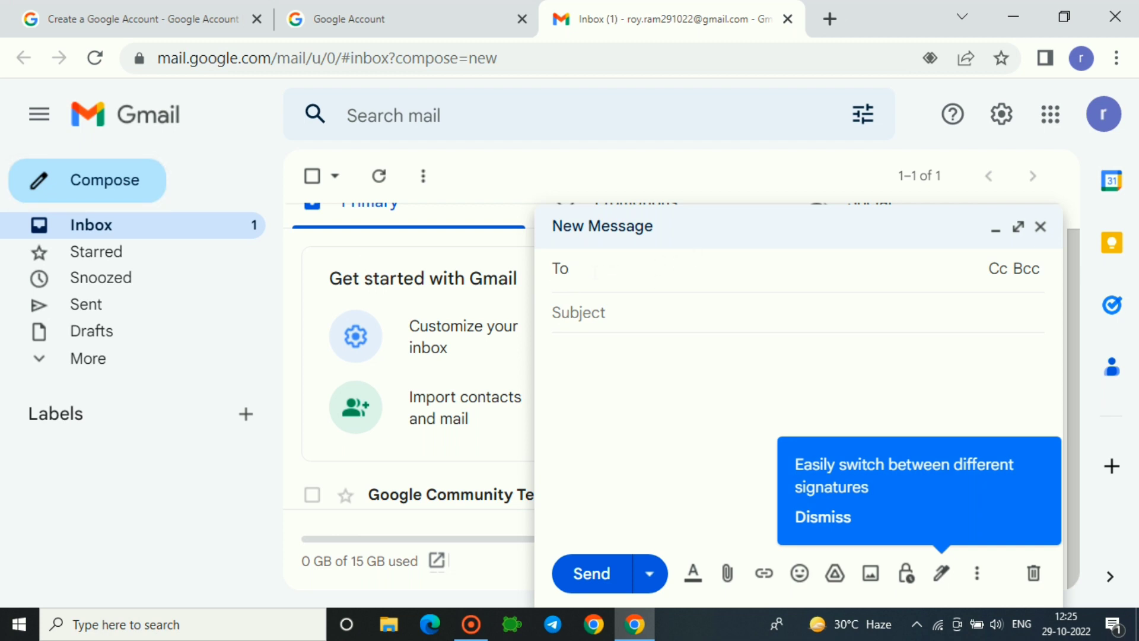
{"action": "left_click", "coordinate": [752, 330]}
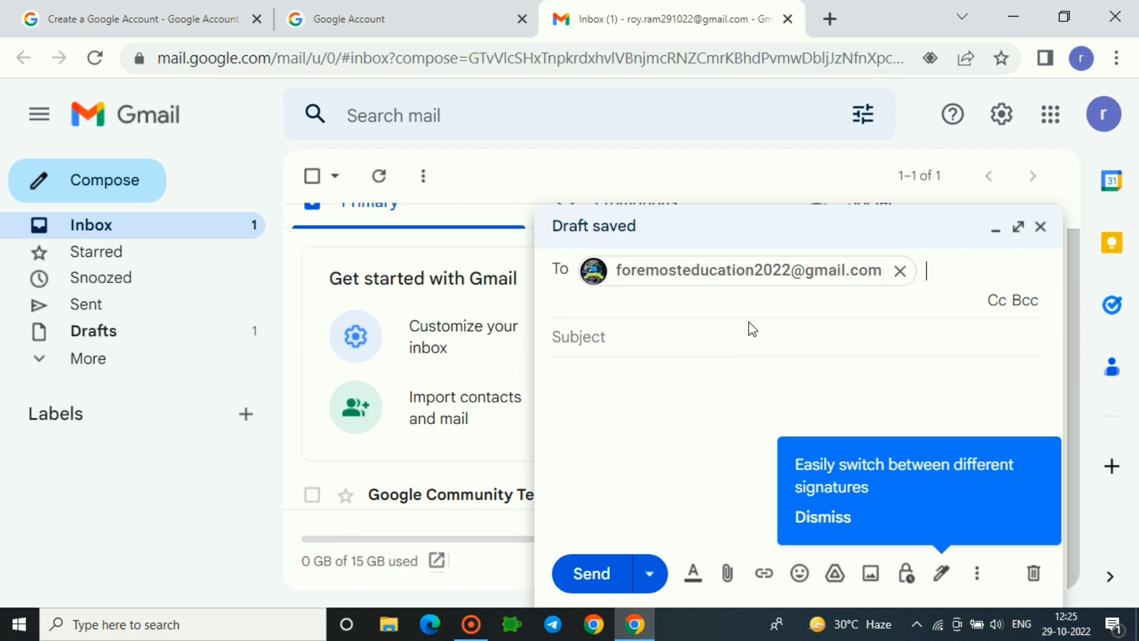
{"action": "left_click", "coordinate": [686, 331]}
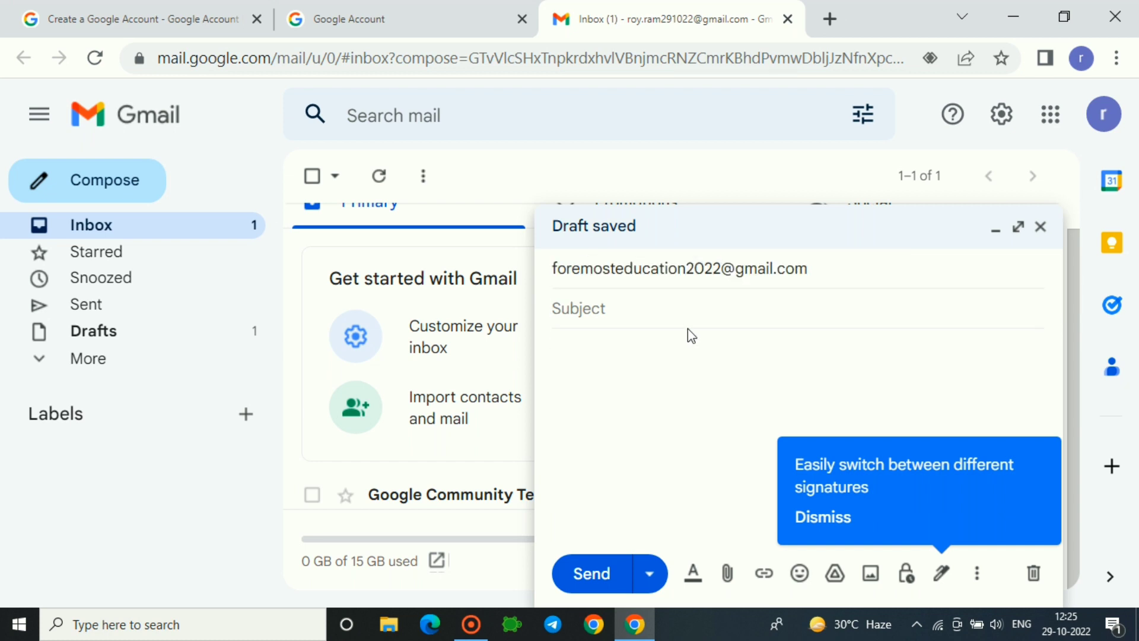
{"action": "type", "text": "my ne"}
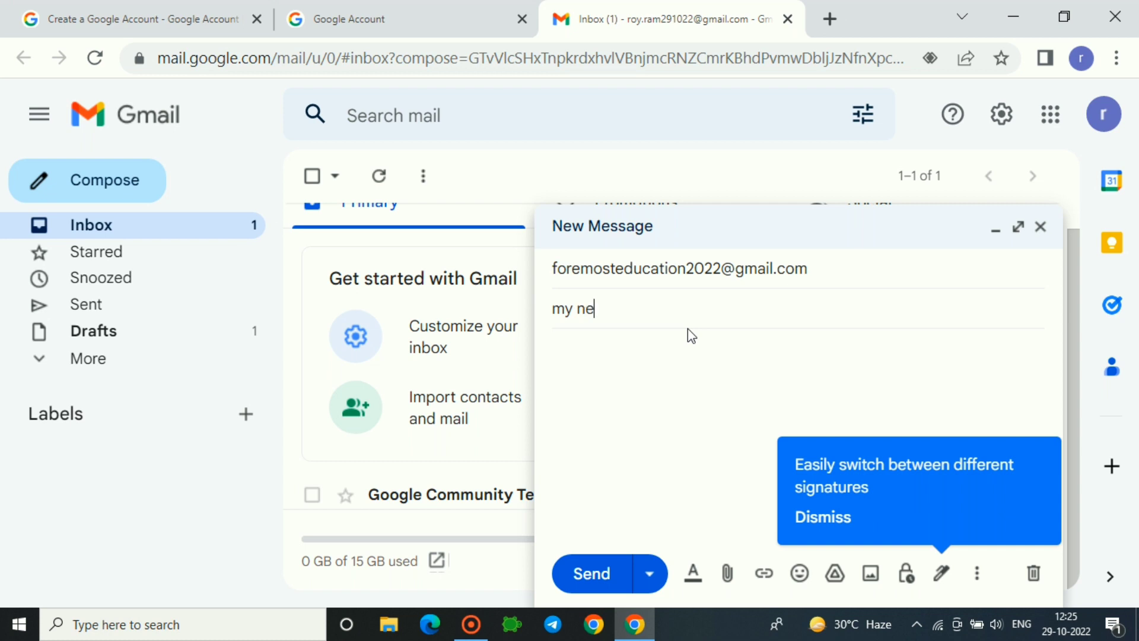
{"action": "type", "text": "w email"}
{"action": "left_click", "coordinate": [700, 367]}
{"action": "type", "text": "to"}
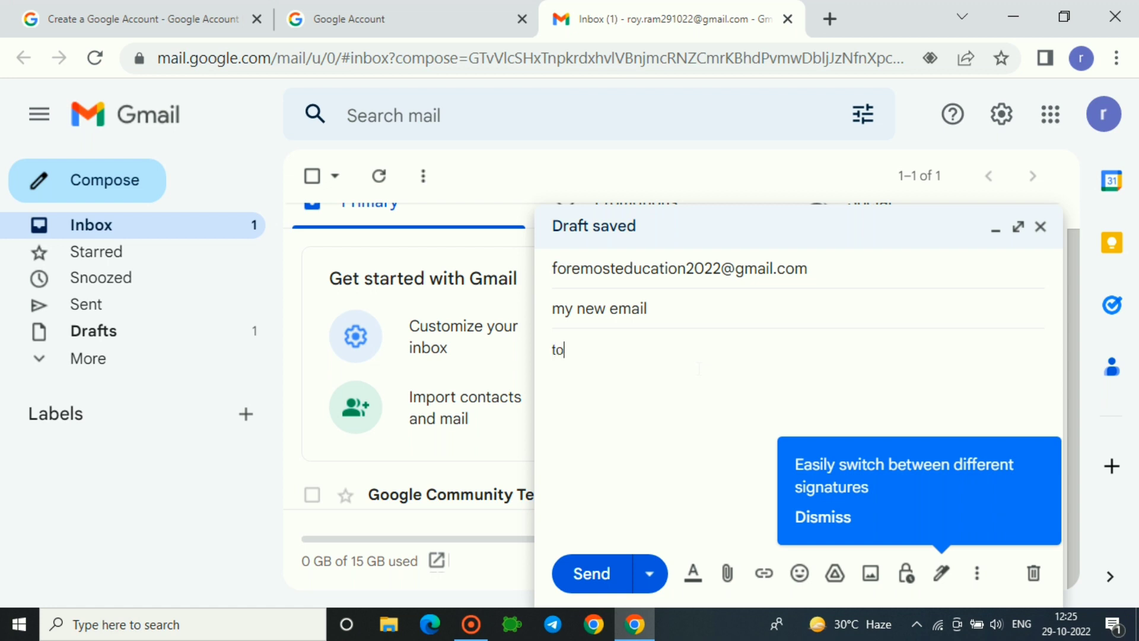
{"action": "type", "text": "day "}
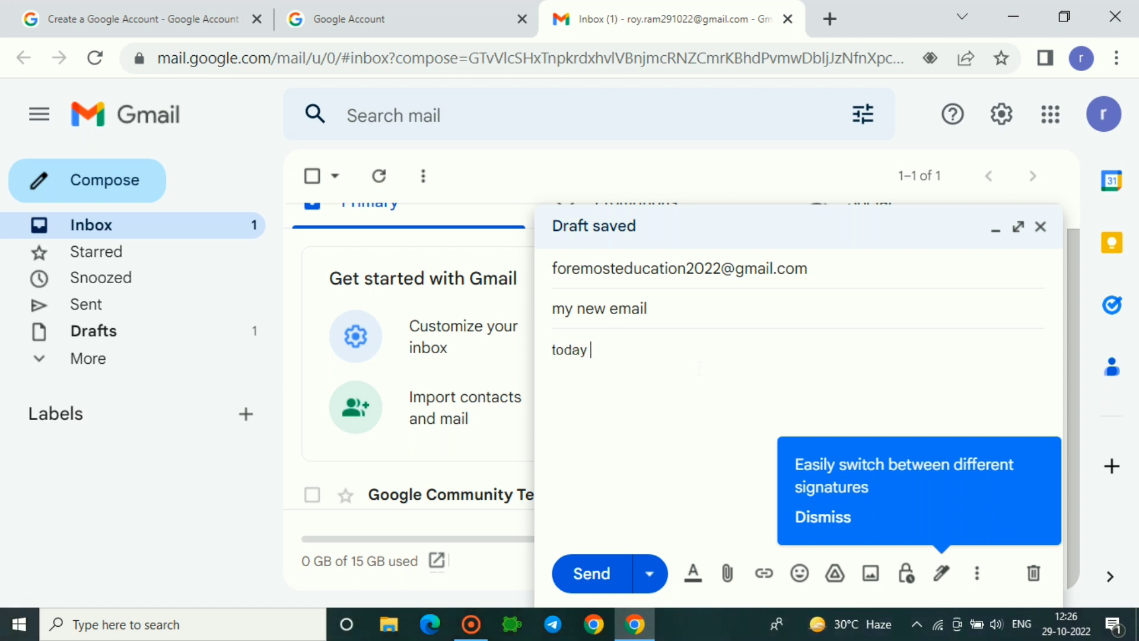
{"action": "type", "text": "i create"}
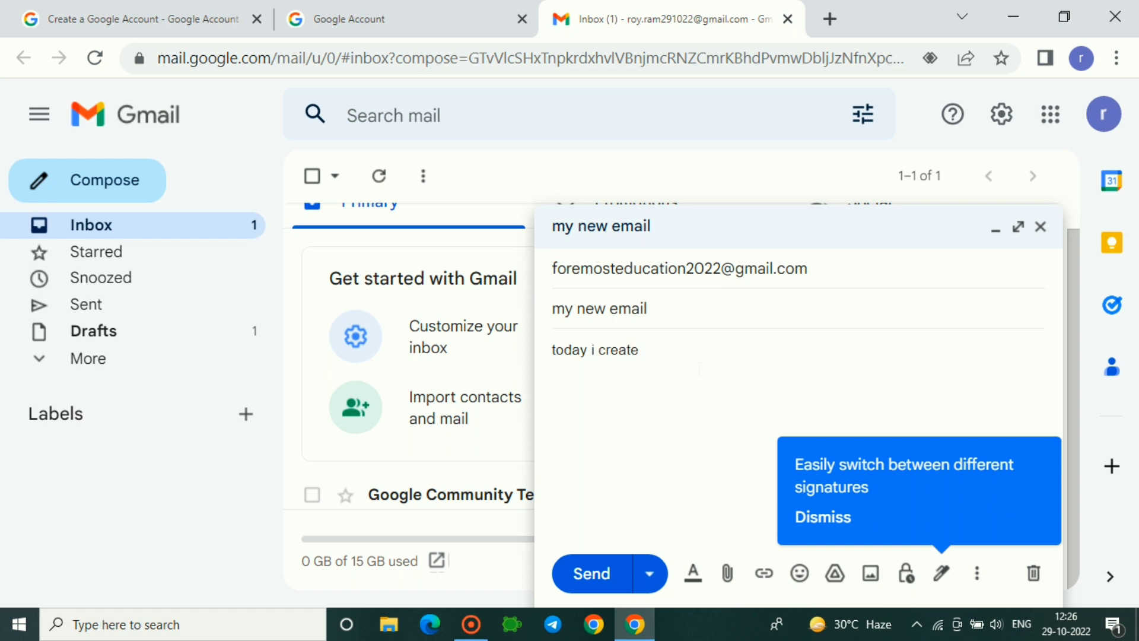
{"action": "type", "text": " a new mail id"}
{"action": "left_click", "coordinate": [595, 584]}
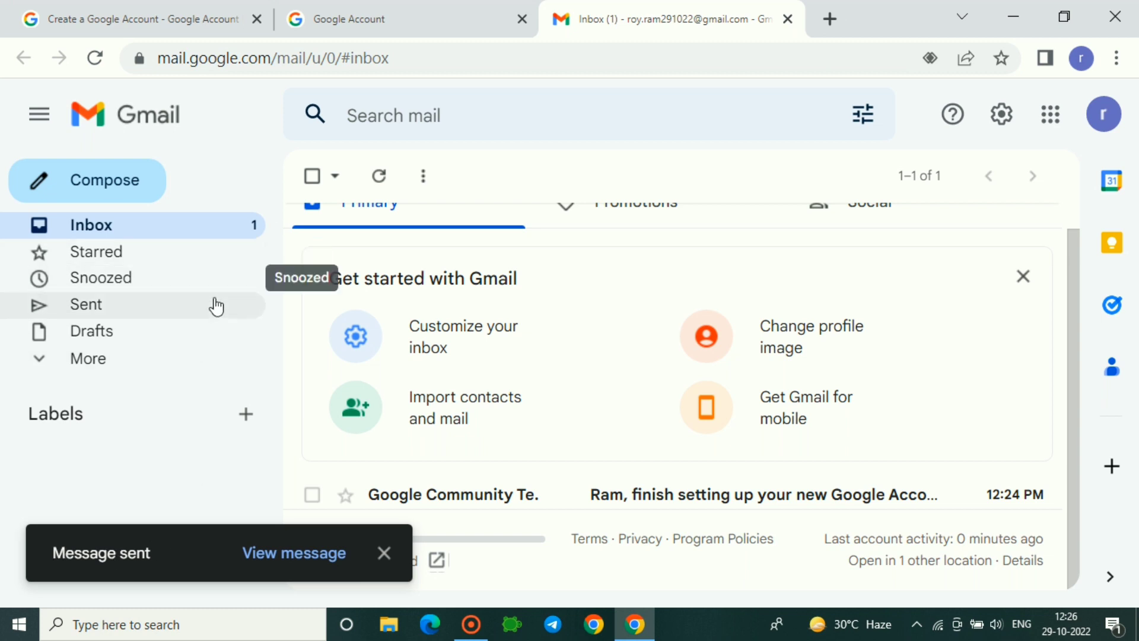
- Compose a new email to the suggested test recipient with subject 'my new mail', leaving the body empty
{"action": "left_click", "coordinate": [134, 187]}
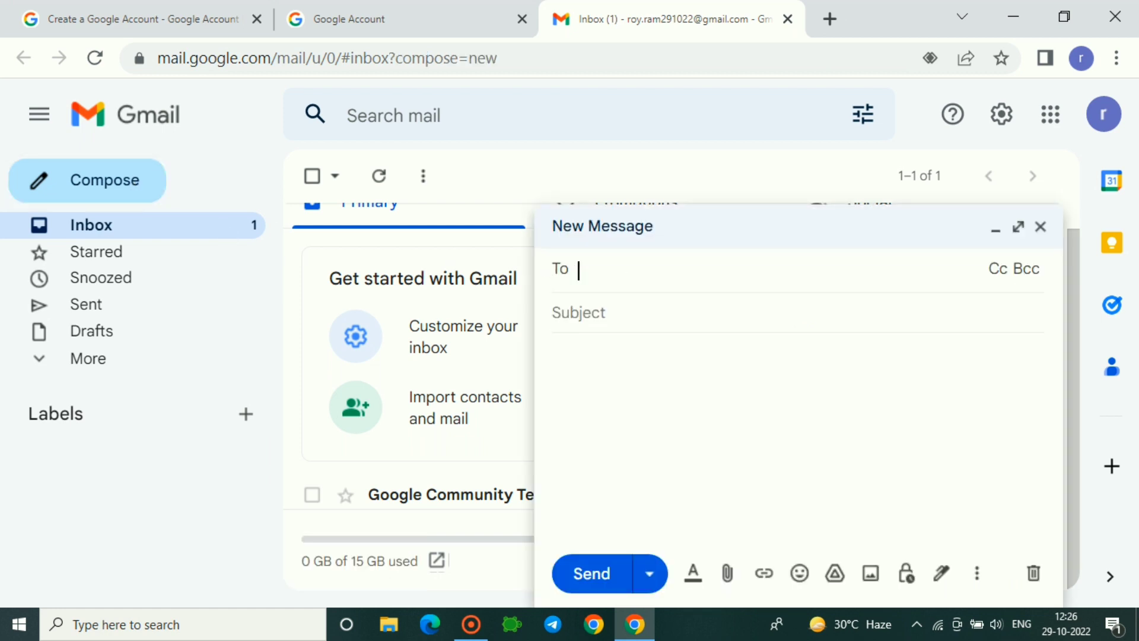
{"action": "type", "text": "fore"}
{"action": "key", "text": "Return"}
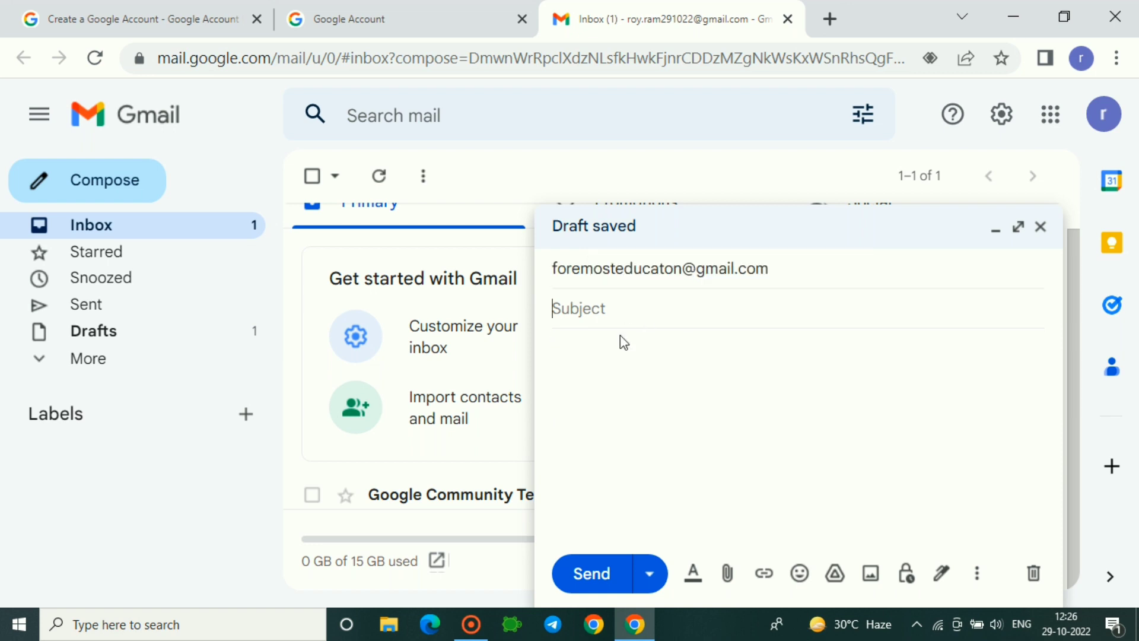
{"action": "type", "text": "my new mail"}
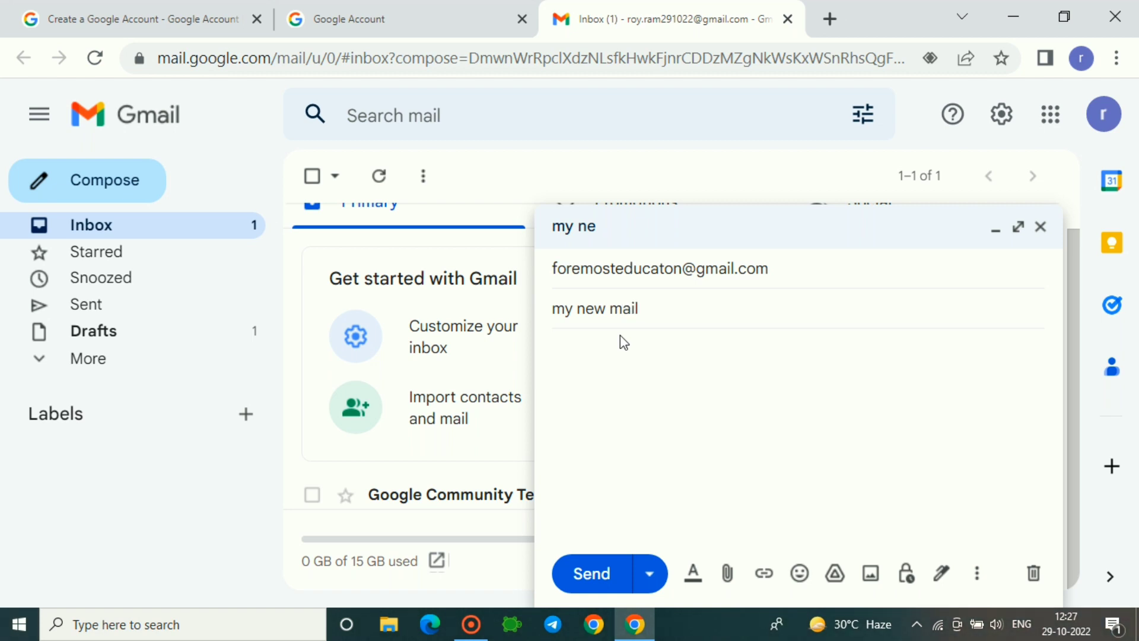
{"action": "key", "text": "Tab"}
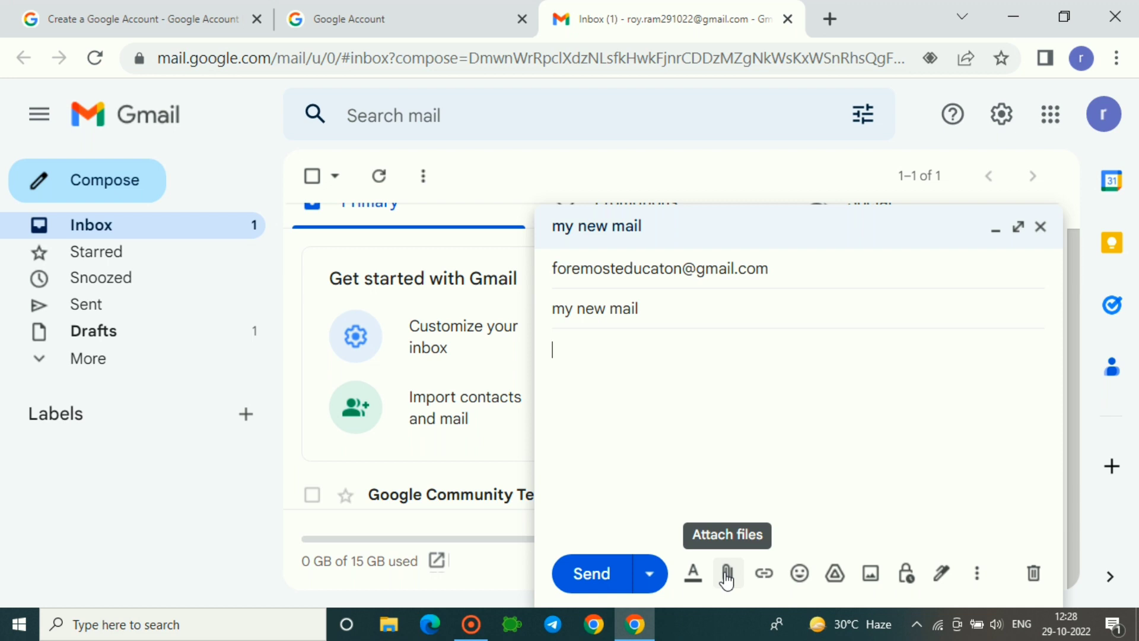
- Reach Gmail's general Settings page through the draft's Manage signatures option
{"action": "left_click", "coordinate": [727, 575]}
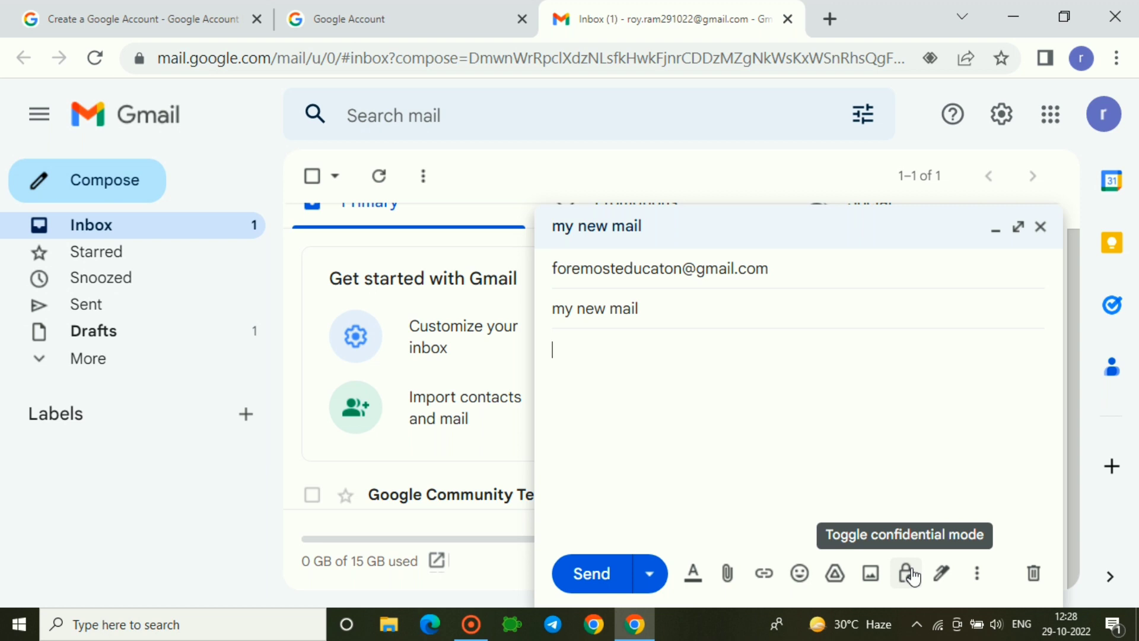
{"action": "left_click", "coordinate": [941, 576]}
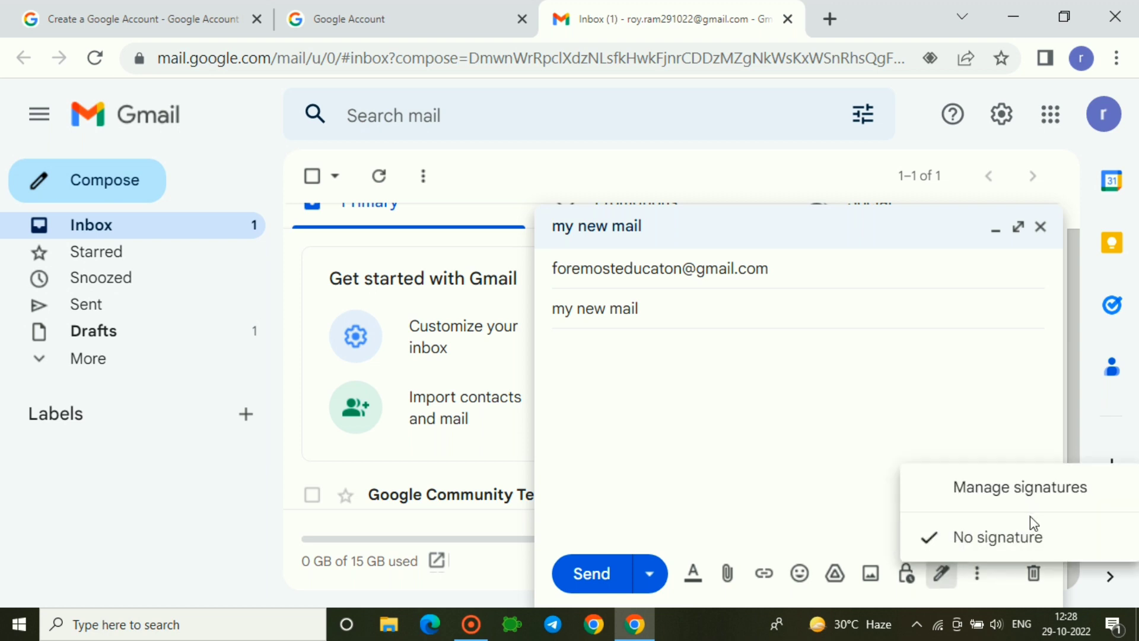
{"action": "left_click", "coordinate": [1005, 505]}
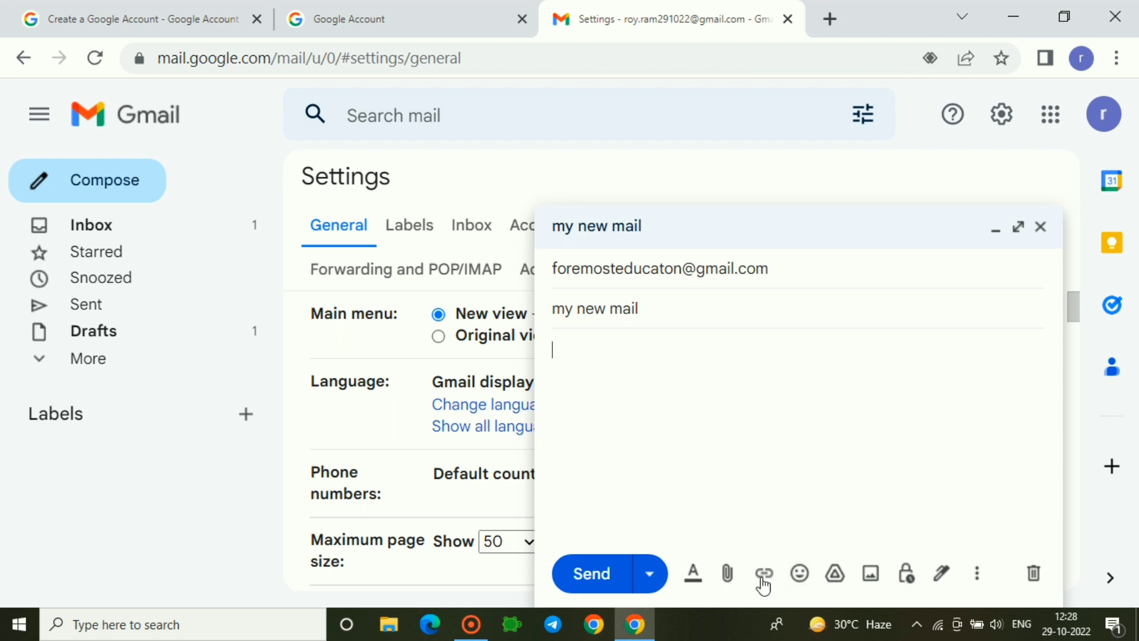
- Attach 529692679.jpg from the Pictures folder to the 'my new mail' draft and send it
{"action": "left_click", "coordinate": [729, 575]}
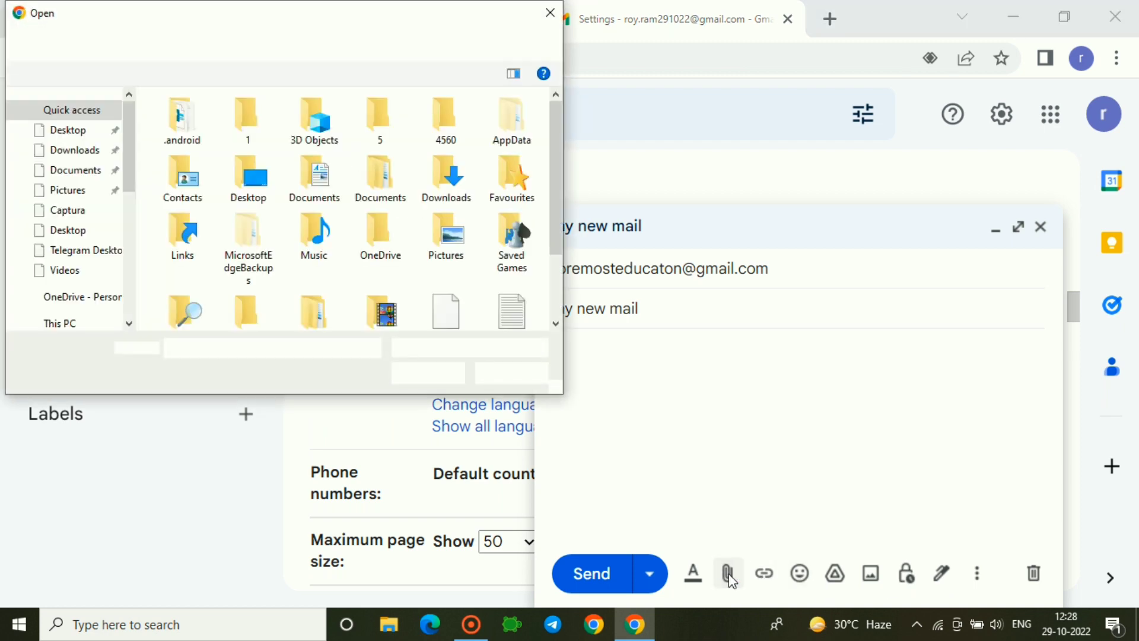
{"action": "left_click", "coordinate": [67, 190]}
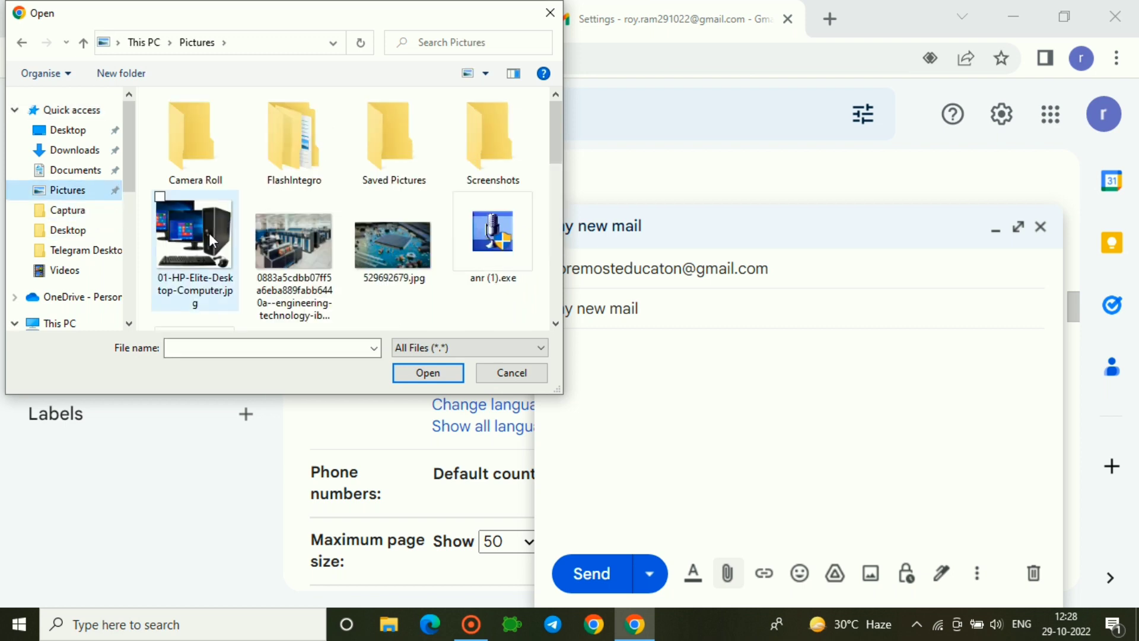
{"action": "left_click", "coordinate": [392, 250]}
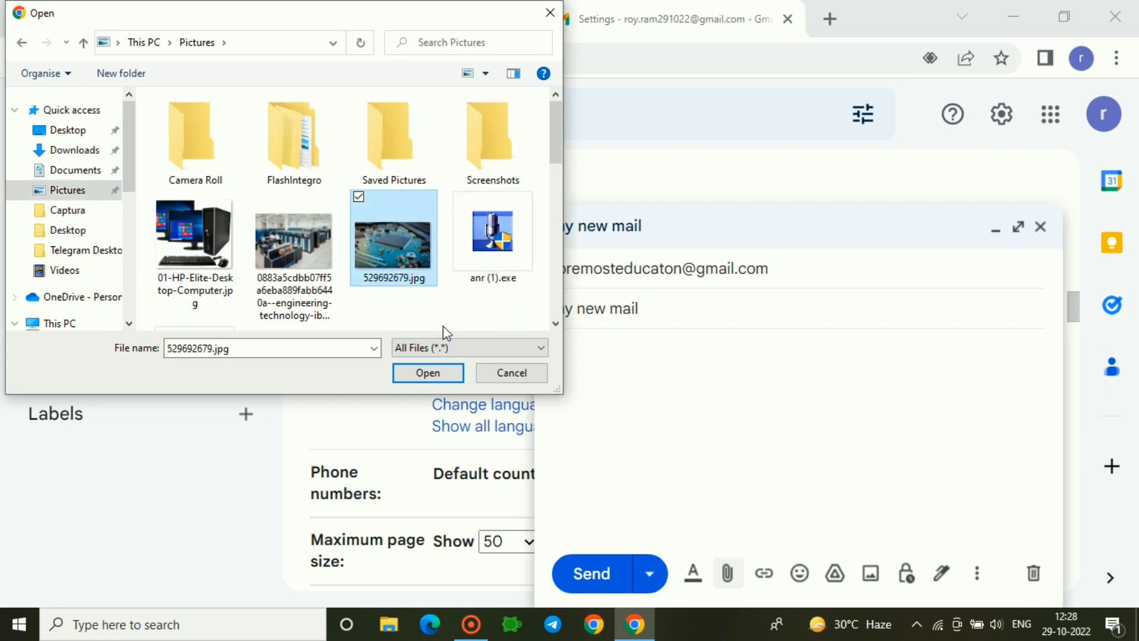
{"action": "left_click", "coordinate": [448, 377]}
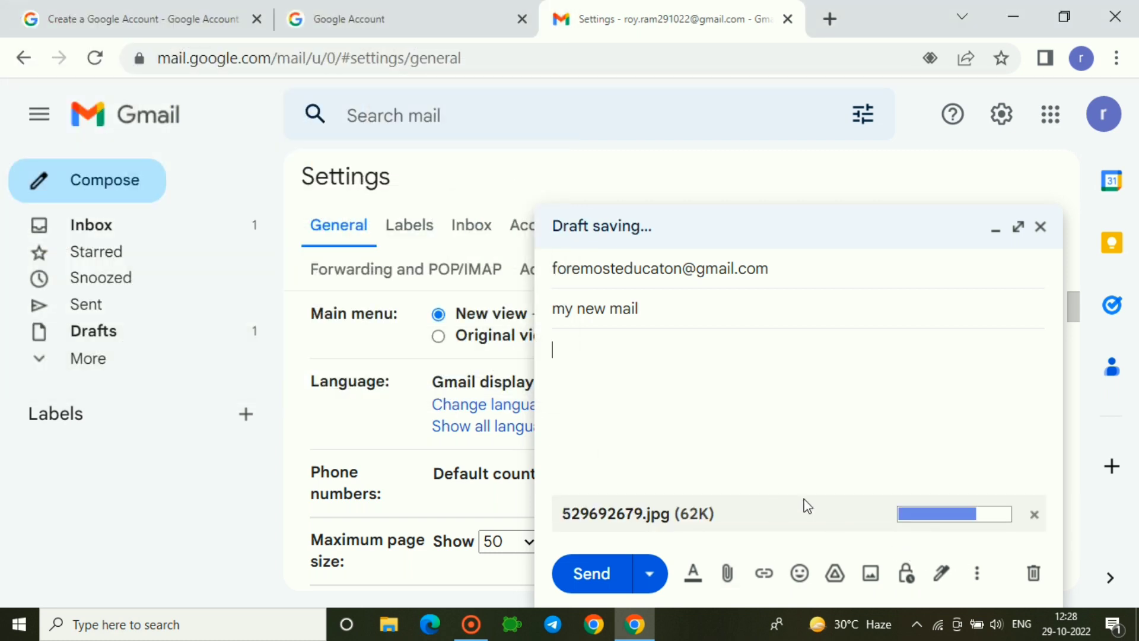
{"action": "left_click", "coordinate": [598, 575]}
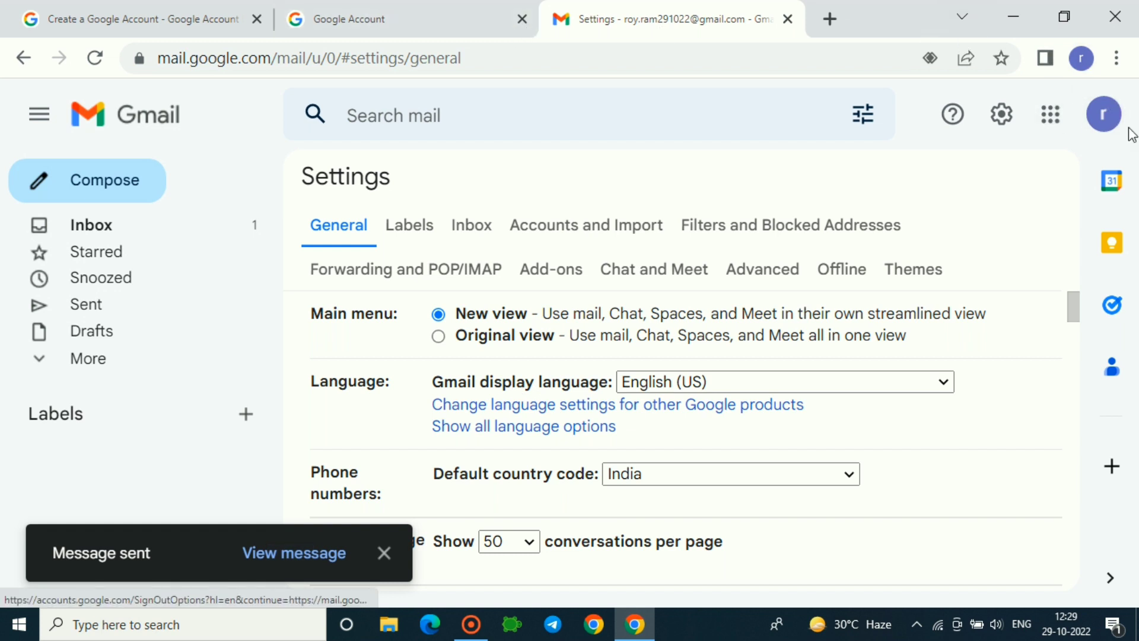
- Browse the Labels and Inbox settings tabs, ending on Accounts and Import
{"action": "left_click", "coordinate": [1104, 118]}
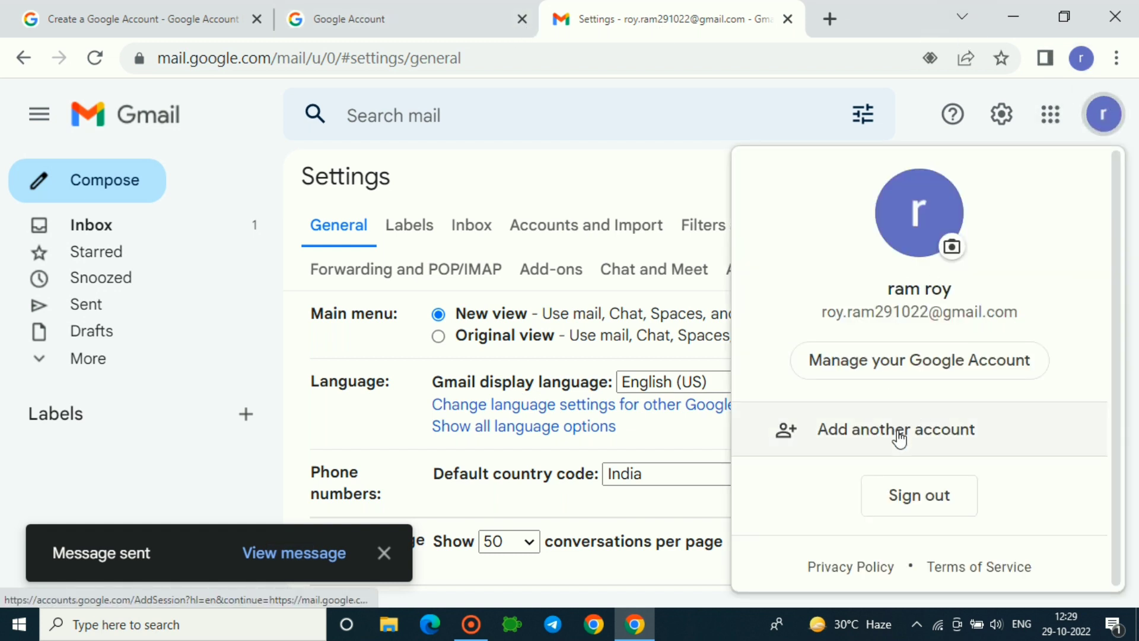
{"action": "left_click", "coordinate": [1100, 122]}
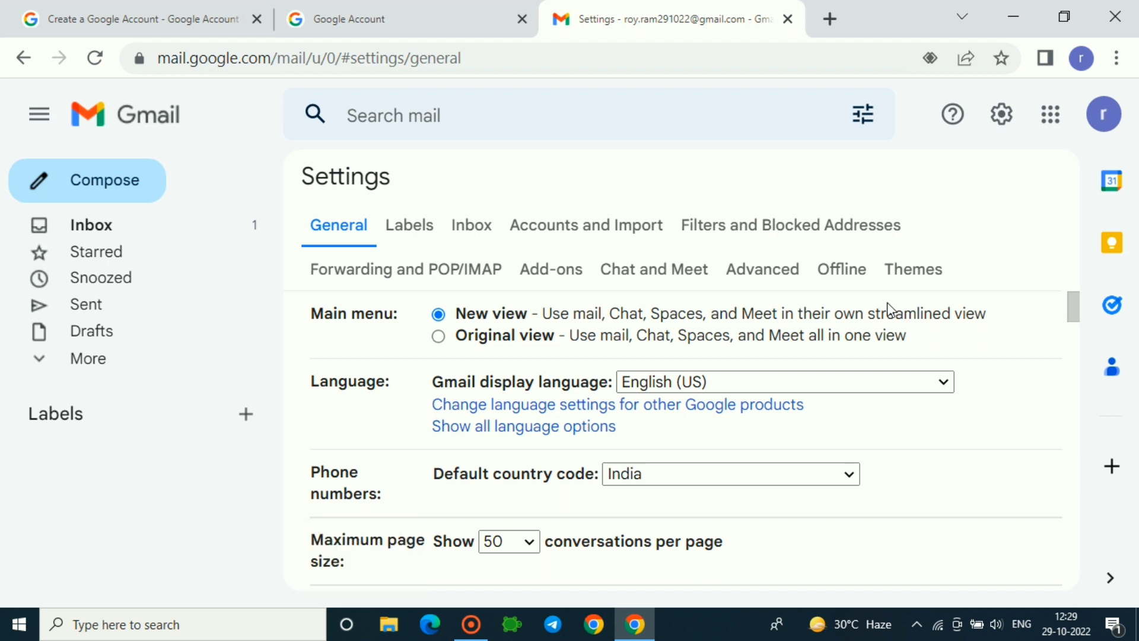
{"action": "left_click", "coordinate": [425, 231]}
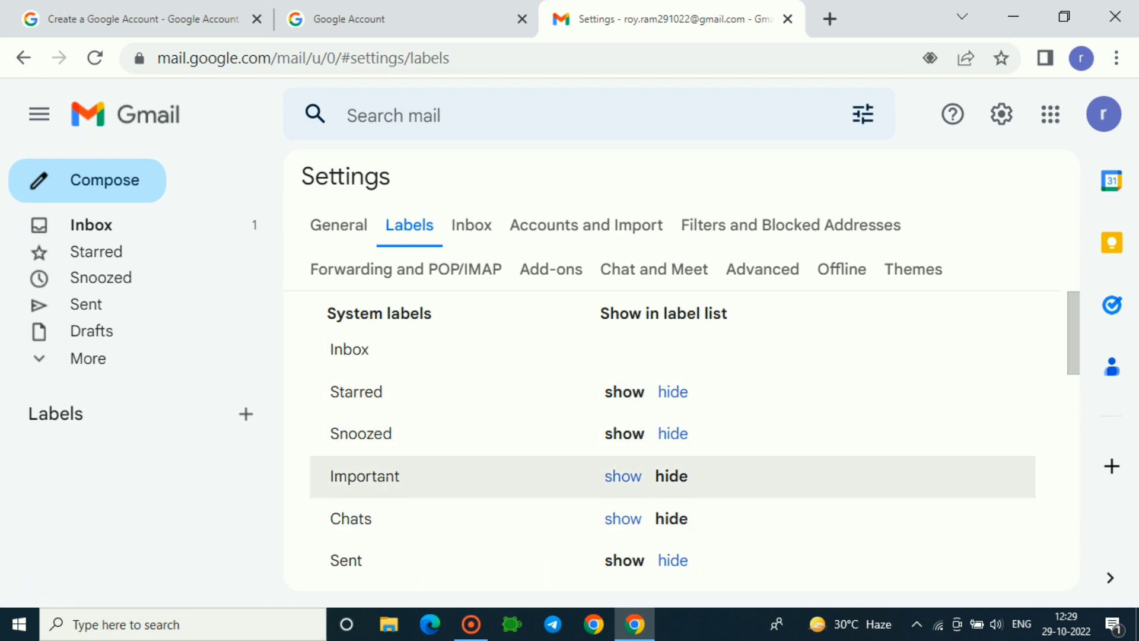
{"action": "left_click", "coordinate": [470, 241]}
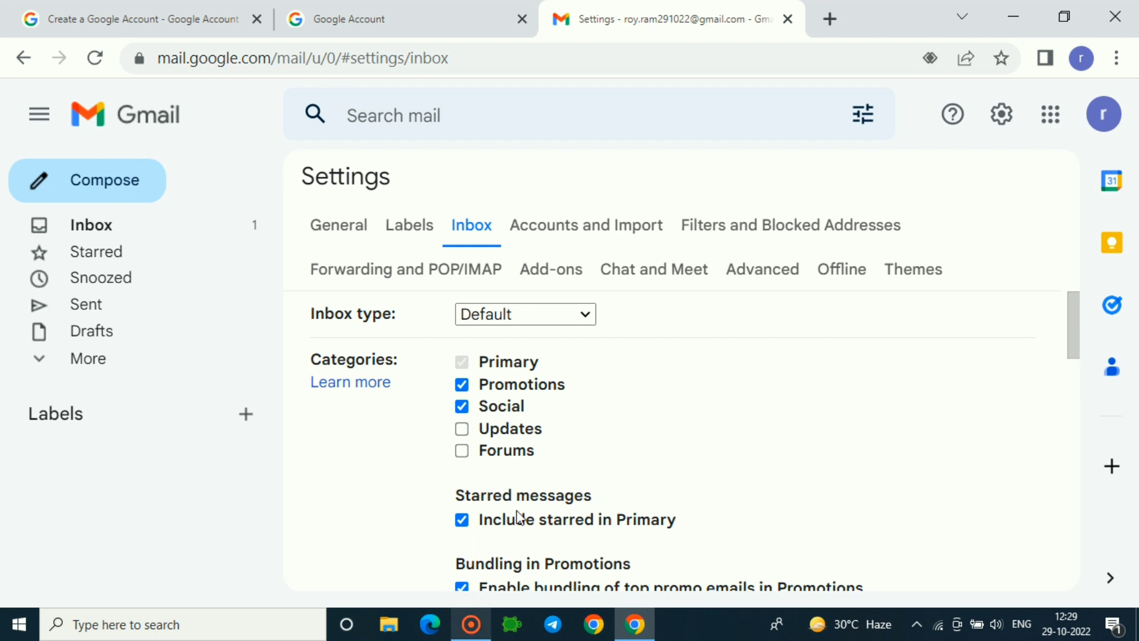
{"action": "left_click", "coordinate": [619, 241]}
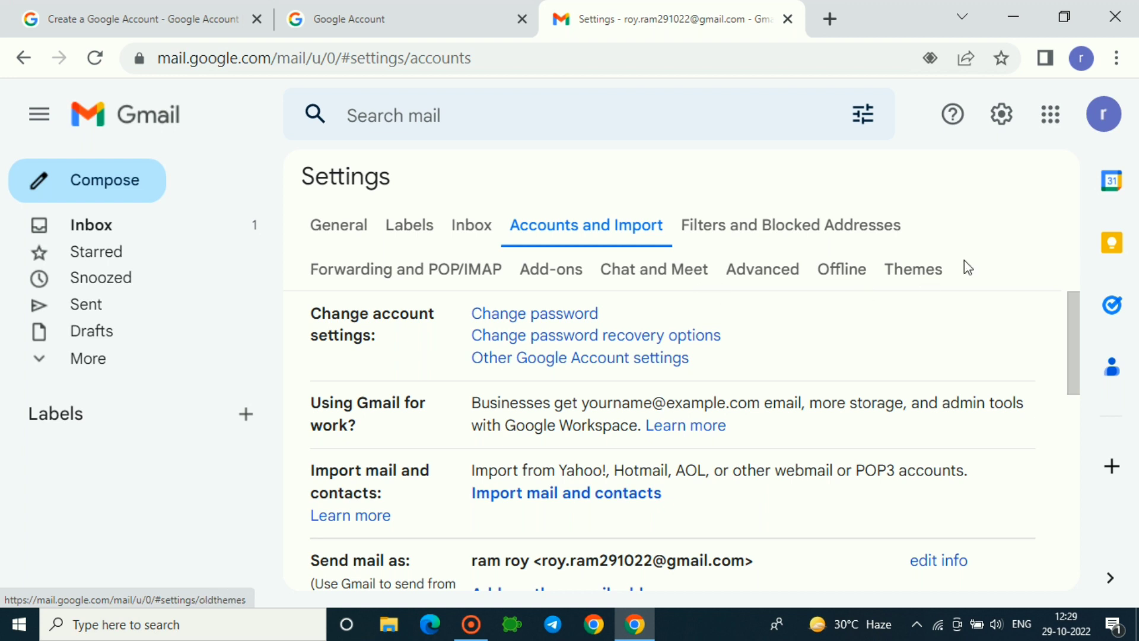
- Choose the green caterpillar photo theme under the Themes settings tab
{"action": "left_click", "coordinate": [937, 278]}
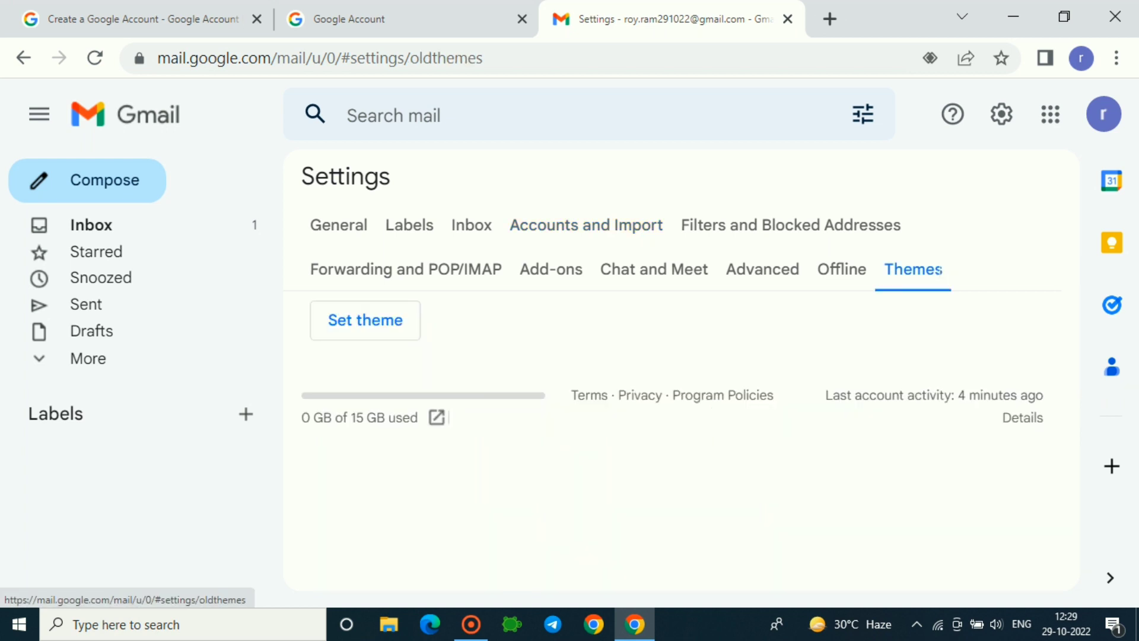
{"action": "left_click", "coordinate": [333, 327]}
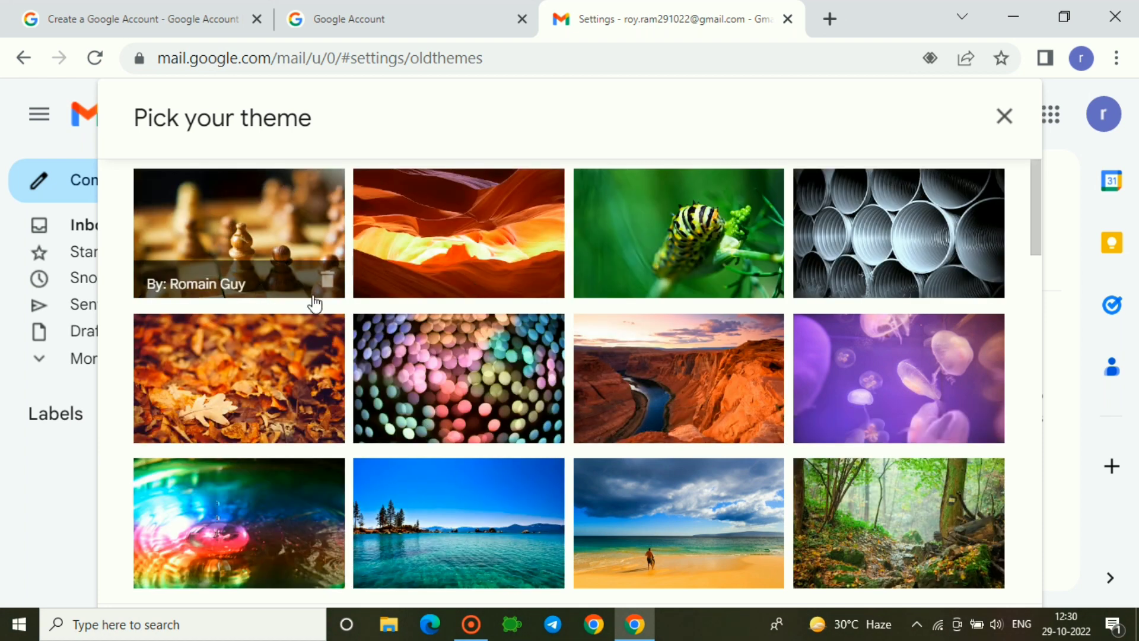
{"action": "left_click", "coordinate": [691, 240]}
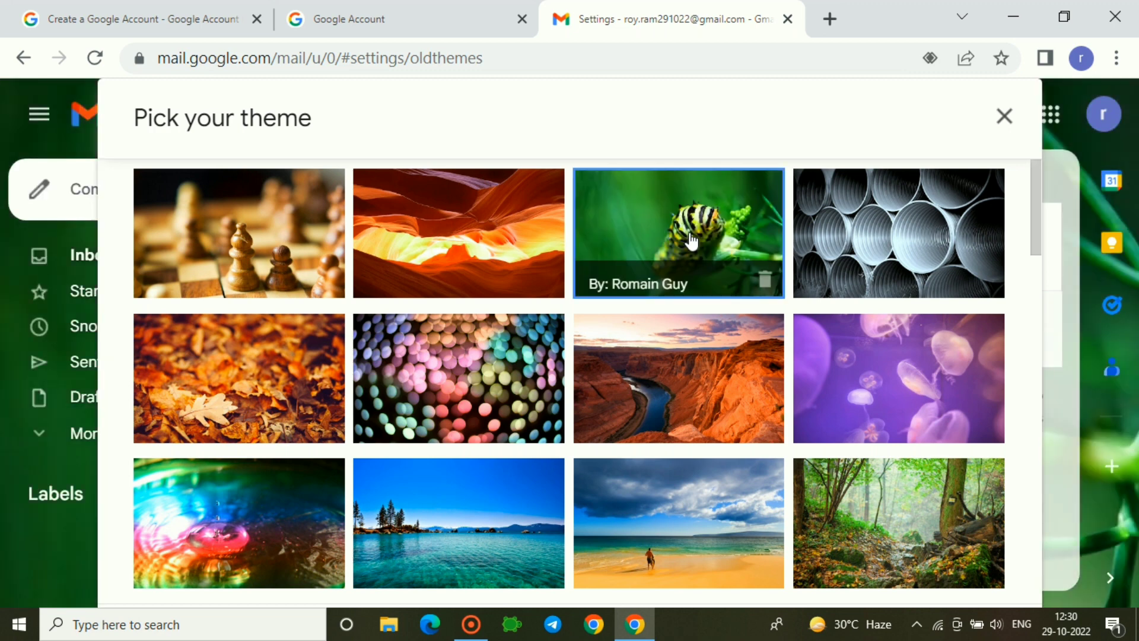
{"action": "left_click", "coordinate": [1007, 117]}
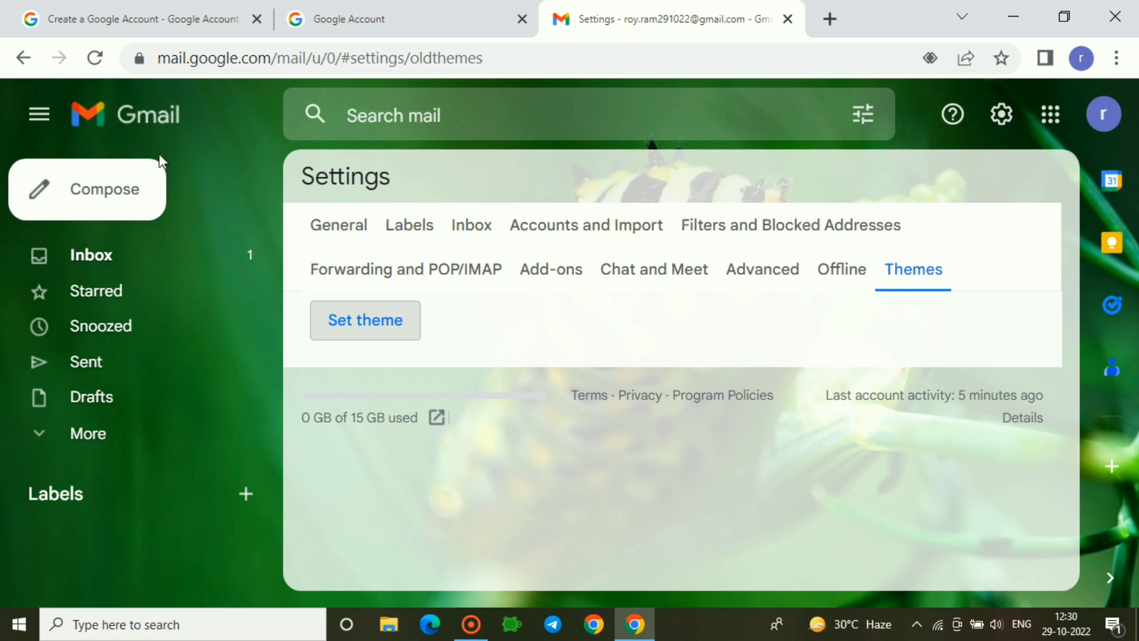
- Review the sent test emails and the 529692679.jpg preview, then go back to the Inbox
{"action": "left_click", "coordinate": [173, 257]}
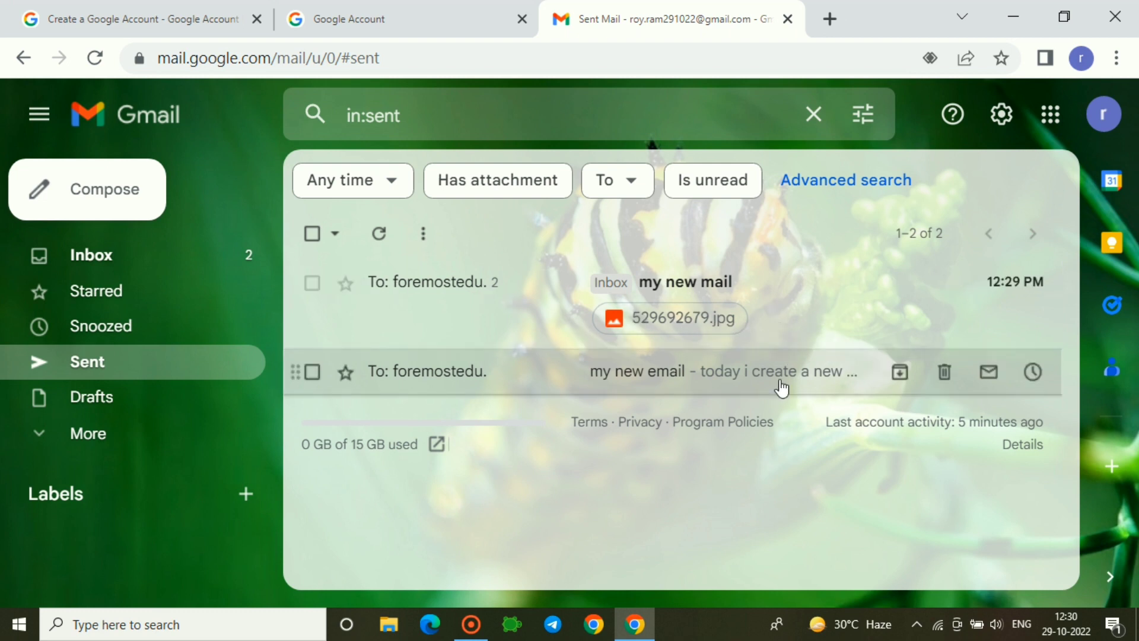
{"action": "left_click", "coordinate": [691, 381]}
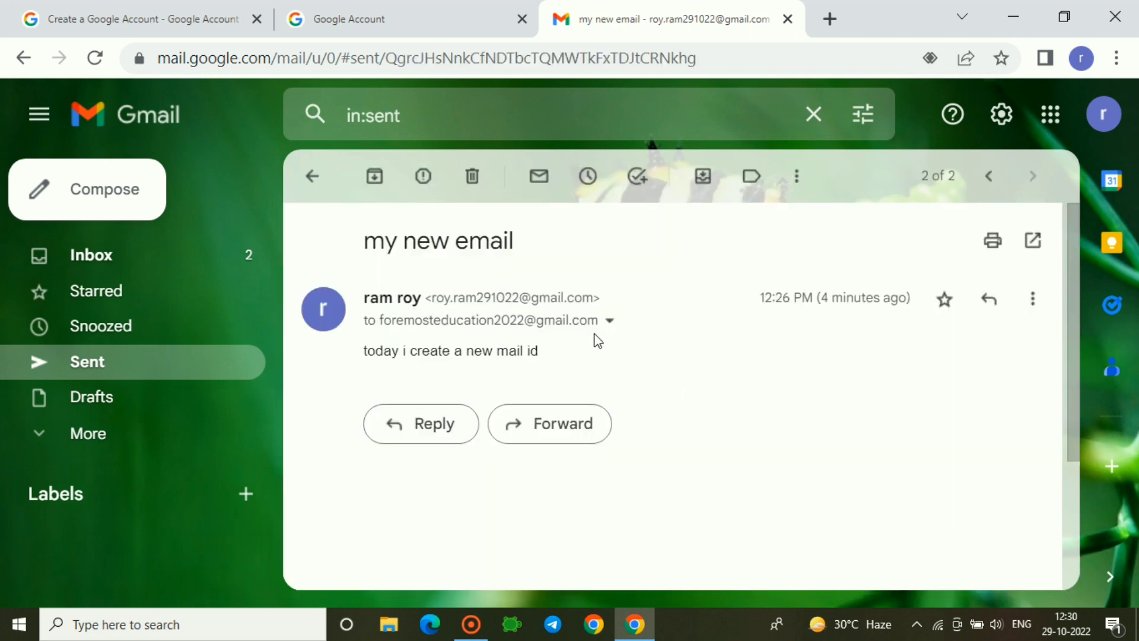
{"action": "left_click", "coordinate": [310, 176]}
{"action": "left_click", "coordinate": [627, 328]}
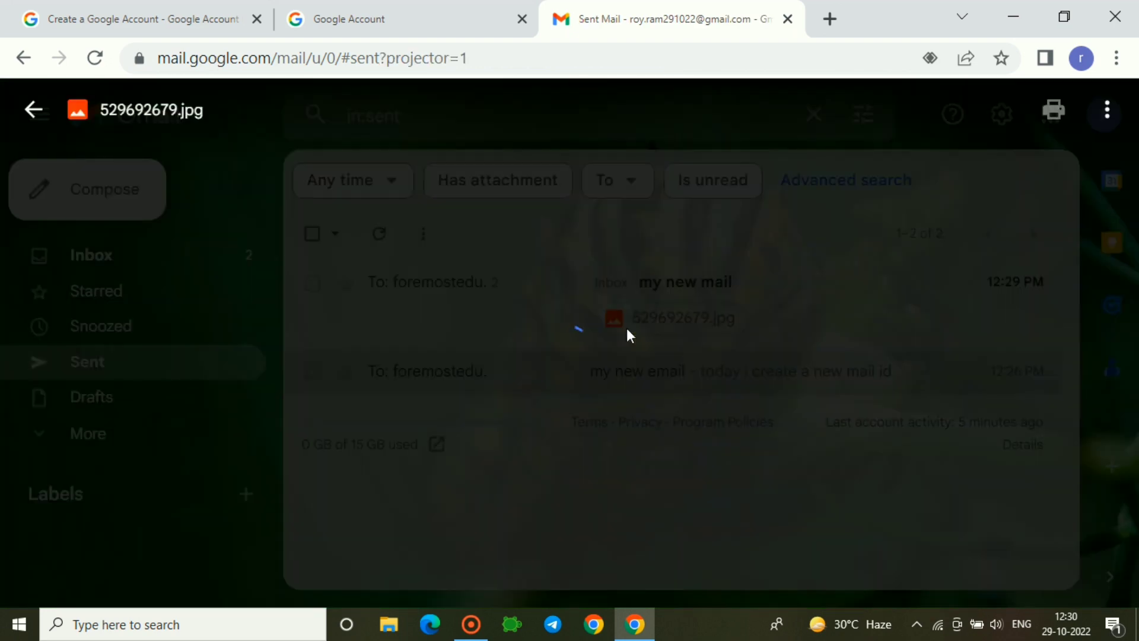
{"action": "left_click", "coordinate": [1018, 323]}
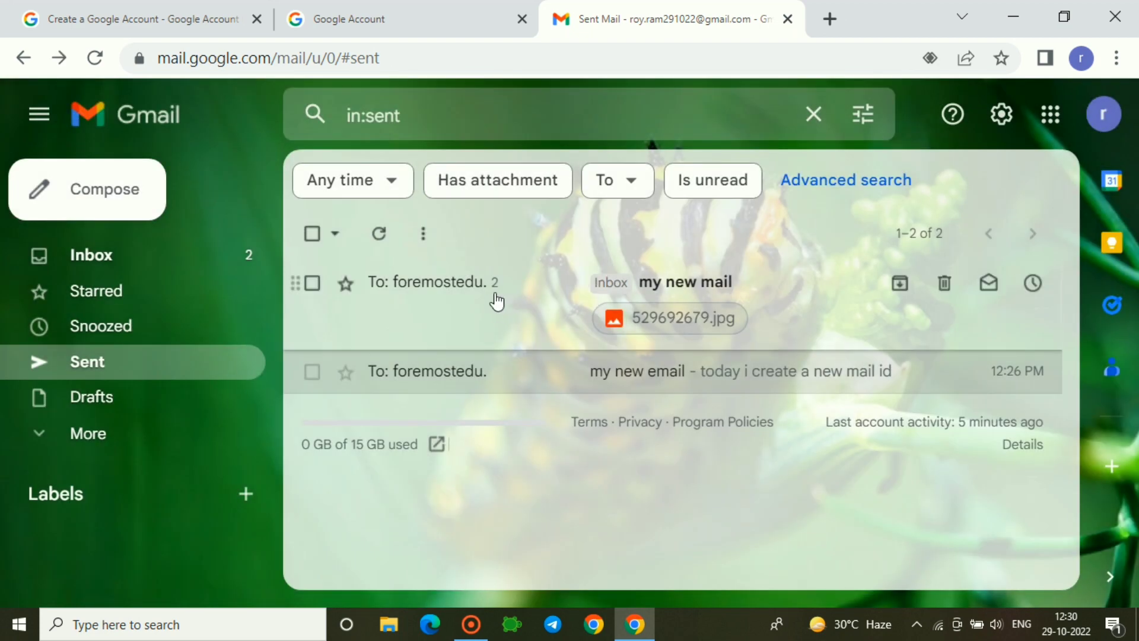
{"action": "left_click", "coordinate": [497, 300]}
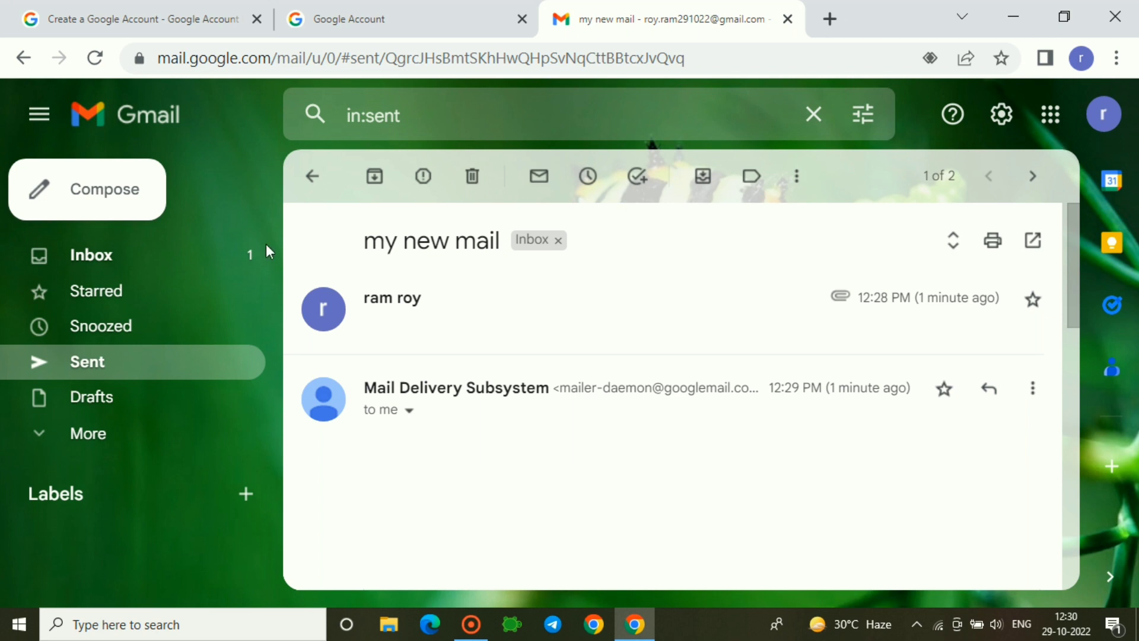
{"action": "left_click", "coordinate": [208, 262]}
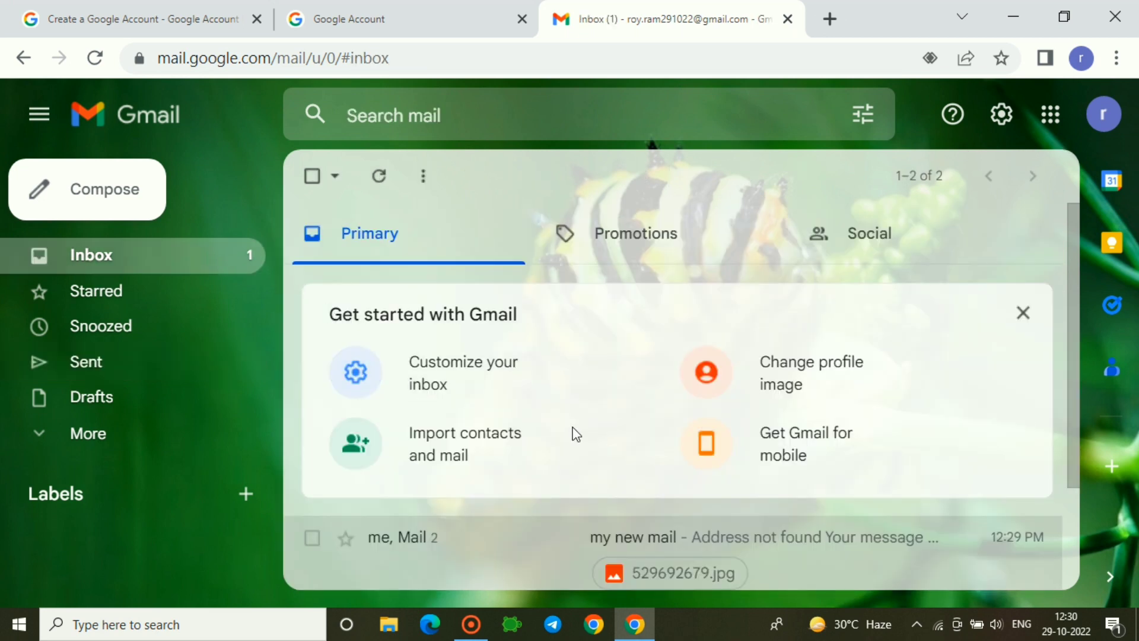